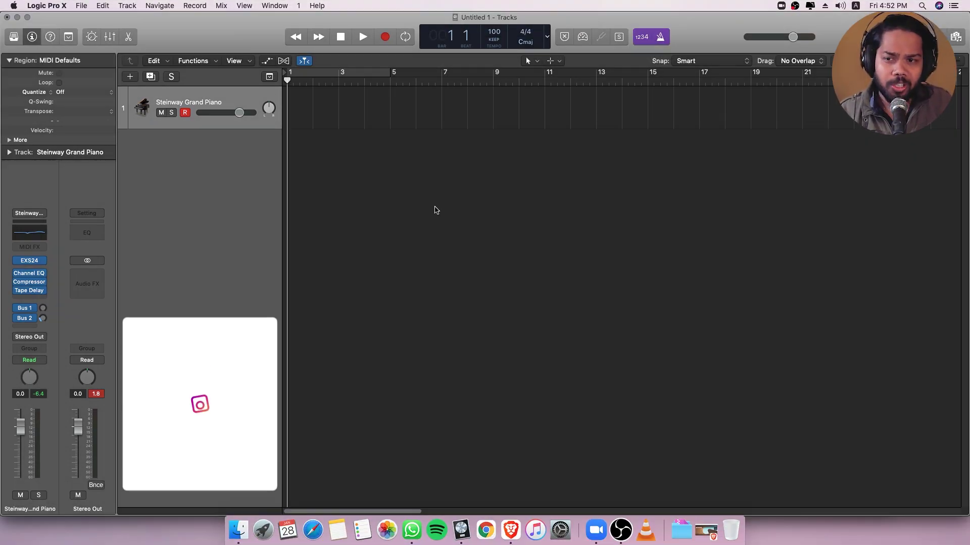
Switch Show Advanced Tools off and back on in the advanced preferences
left_click(47, 6)
mouse_move(63, 33)
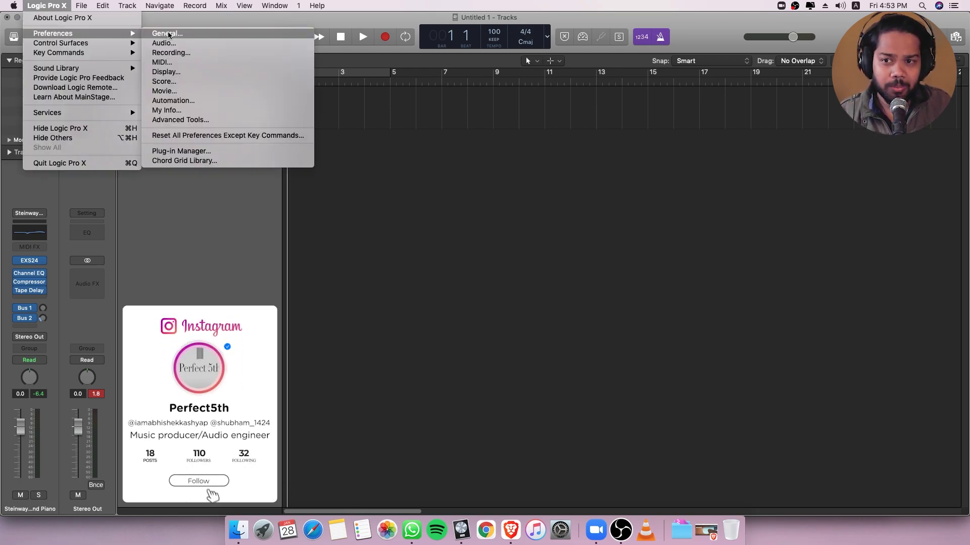
left_click(154, 34)
left_click(669, 121)
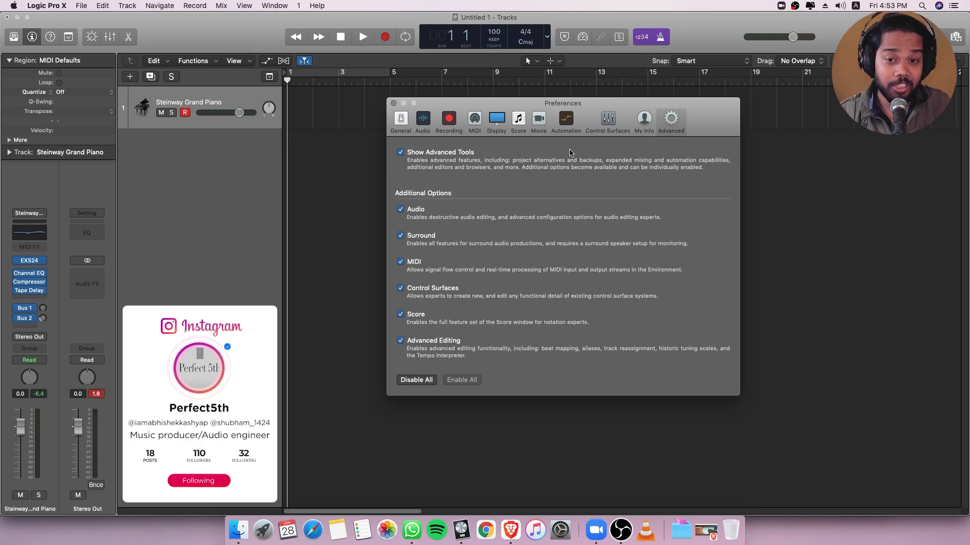
left_click(400, 153)
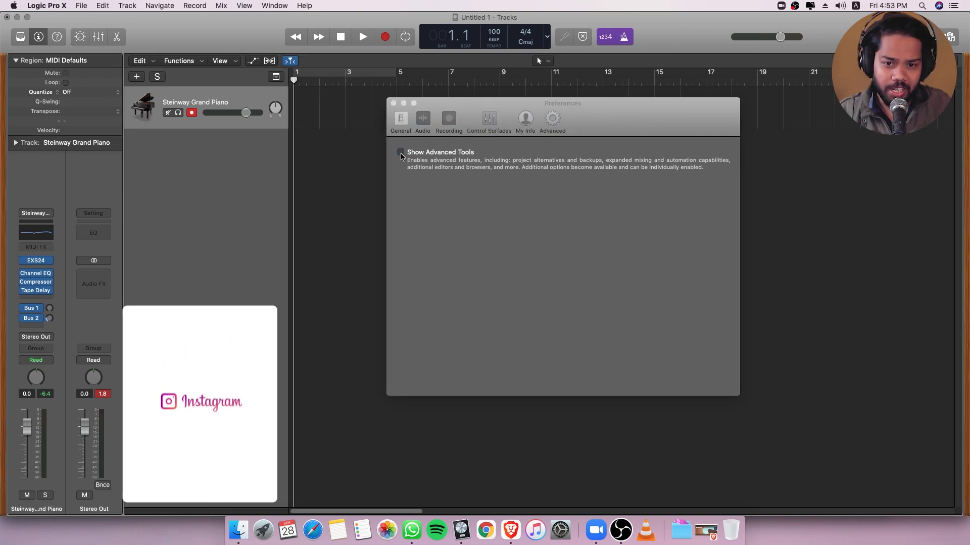
left_click(401, 152)
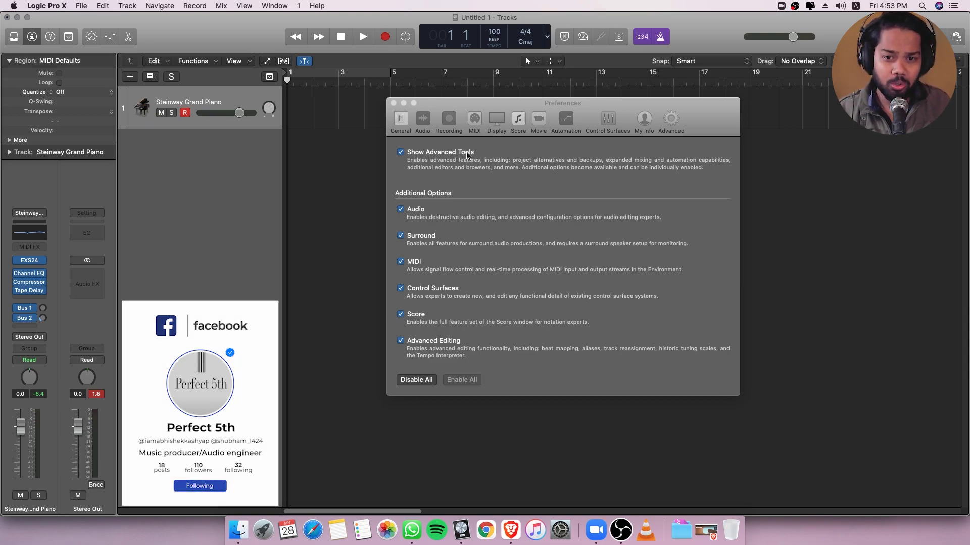
left_click(394, 103)
Review the additional content packages in the Sound Library Manager, including the contents of Alchemy Sound Libraries
left_click(46, 6)
mouse_move(58, 56)
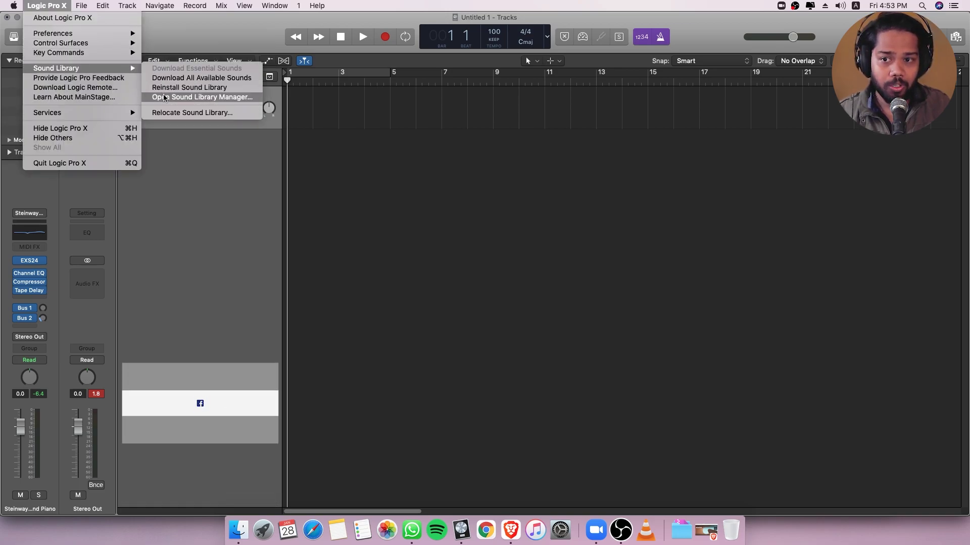
left_click(166, 98)
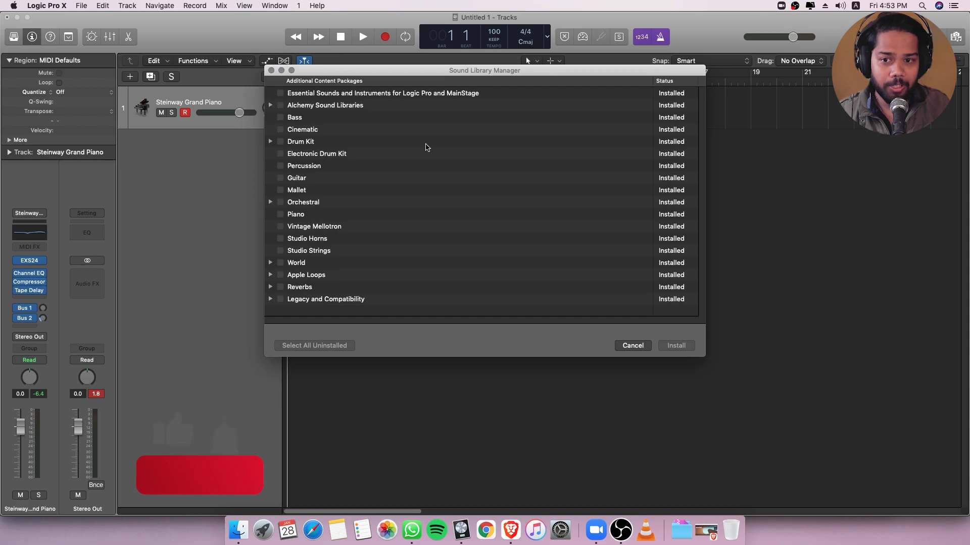
left_click(272, 105)
left_click(271, 105)
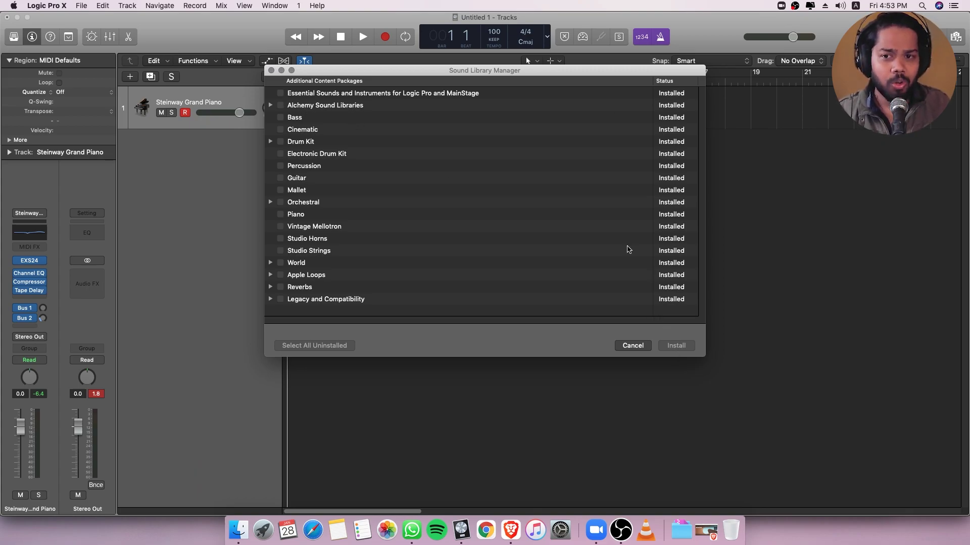
left_click(271, 70)
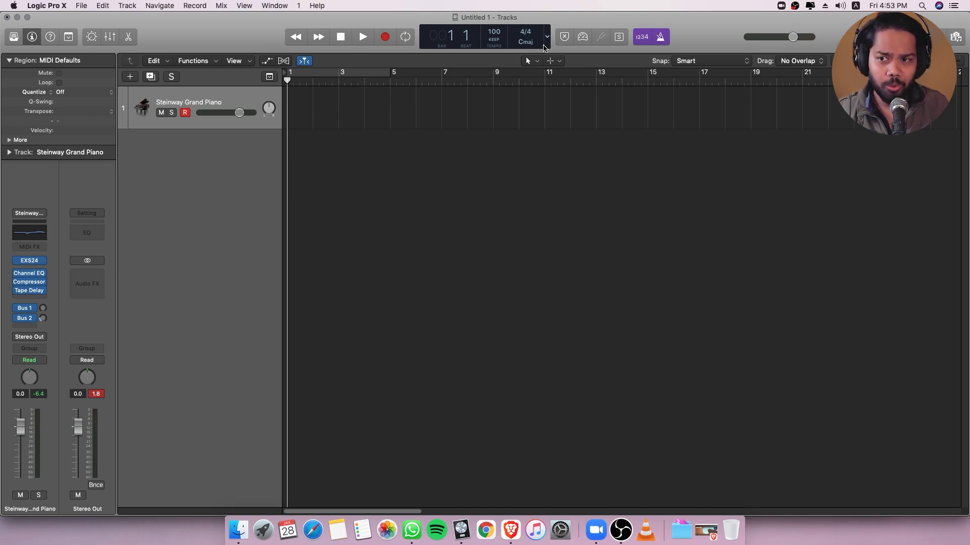
Check the available input devices and the I/O buffer size in the audio device preferences
left_click(54, 5)
mouse_move(63, 34)
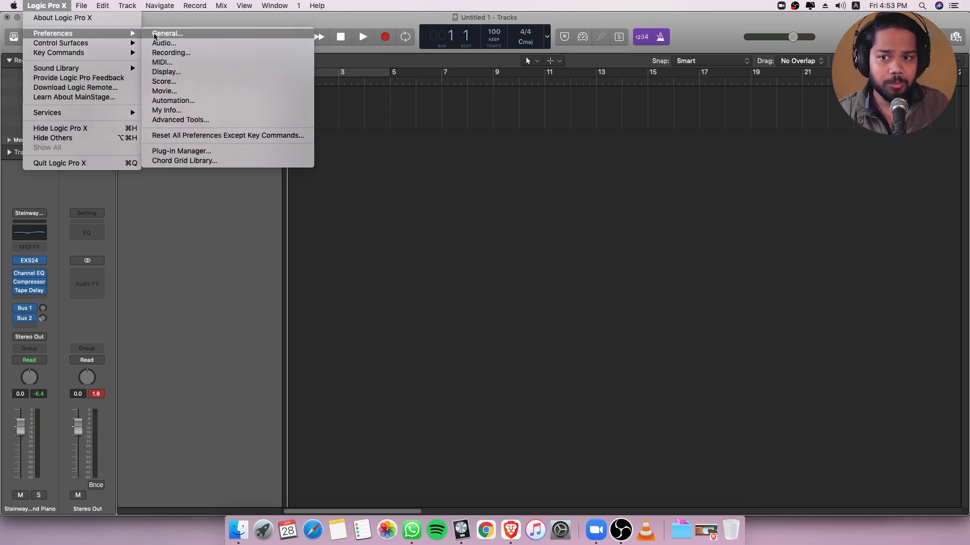
left_click(158, 43)
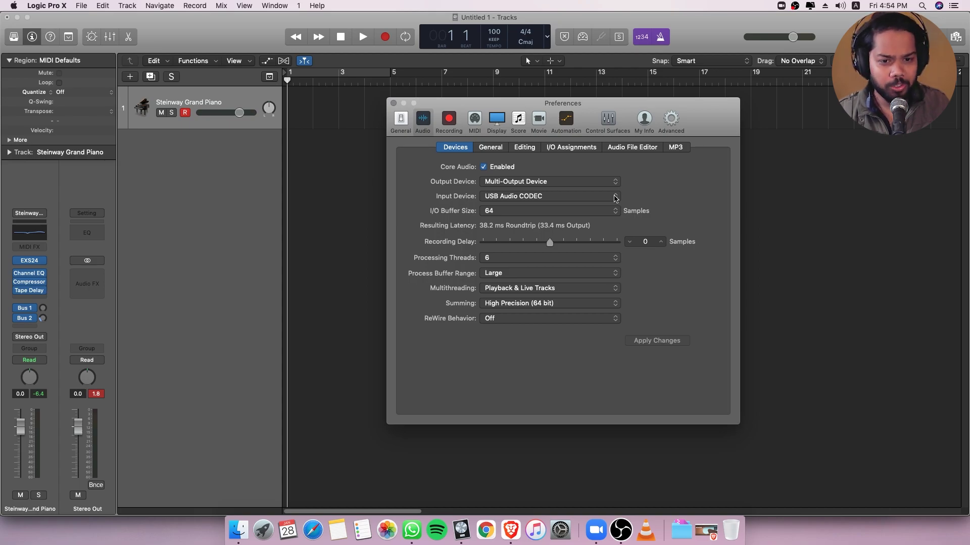
left_click(615, 198)
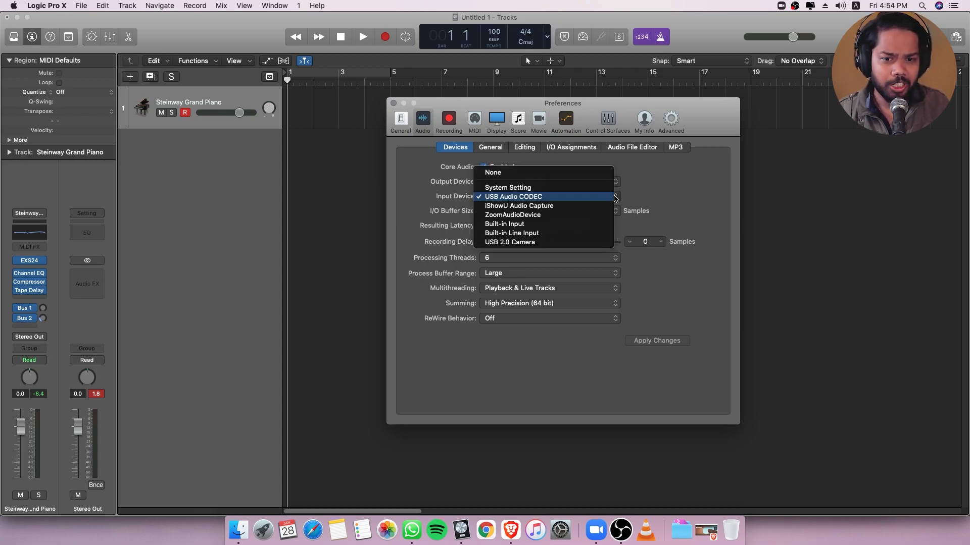
left_click(655, 194)
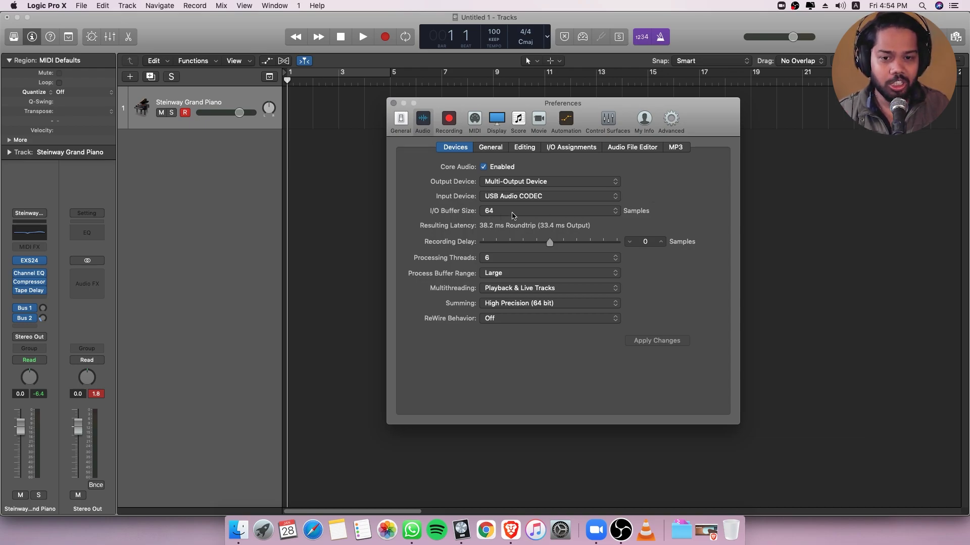
left_click(523, 207)
left_click(516, 211)
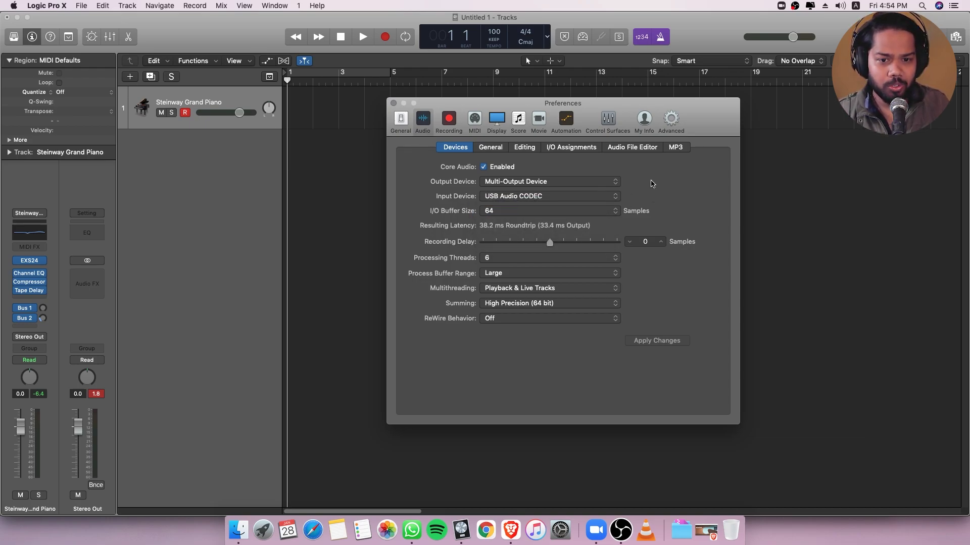
Check the recording file type choices in the recording preferences and close the preferences
left_click(448, 120)
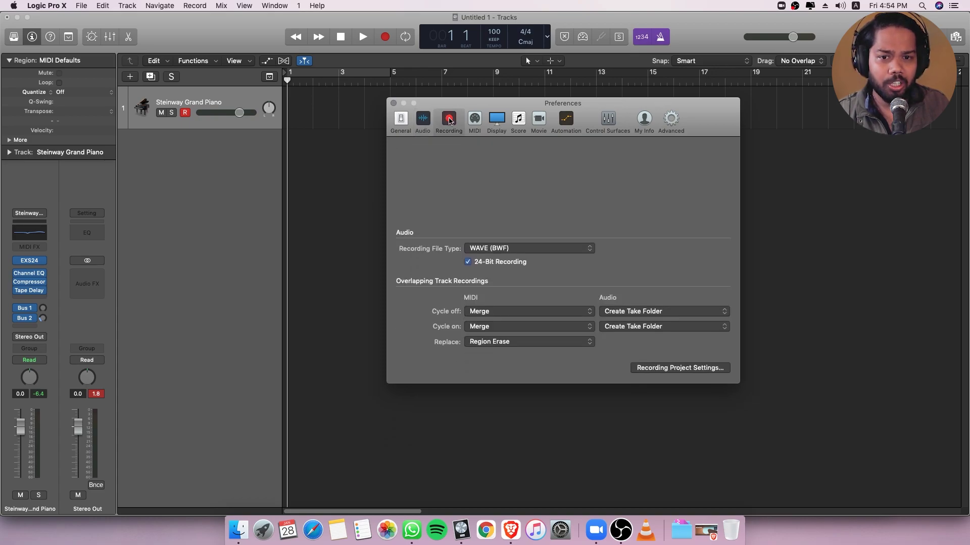
left_click(502, 168)
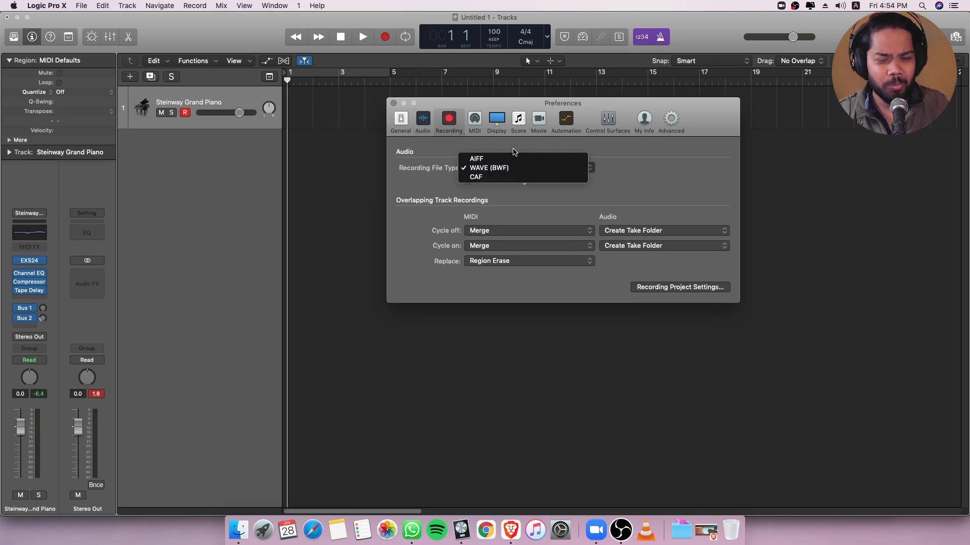
left_click(630, 167)
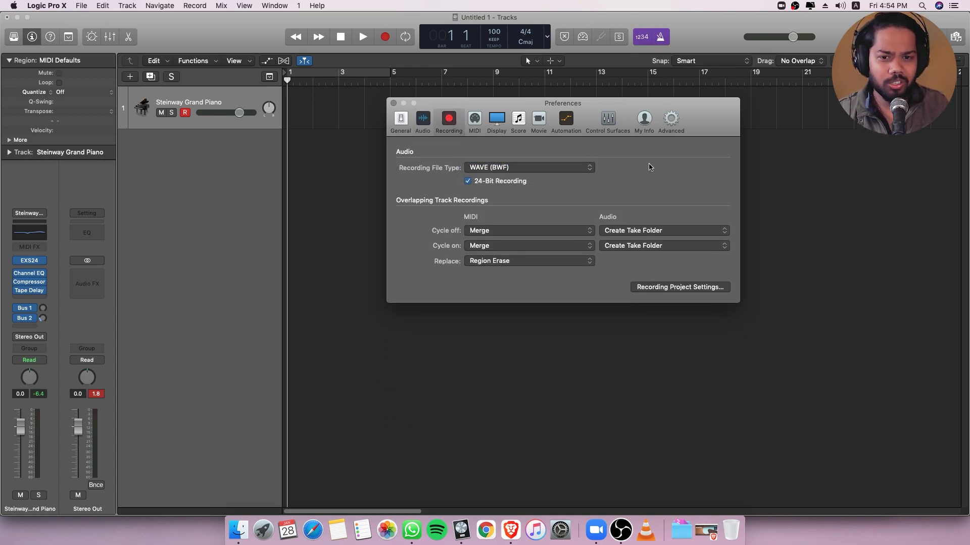
left_click(393, 103)
Browse the Bass, Guitar and Piano patches in the sound Library, and hide the Library
left_click(14, 37)
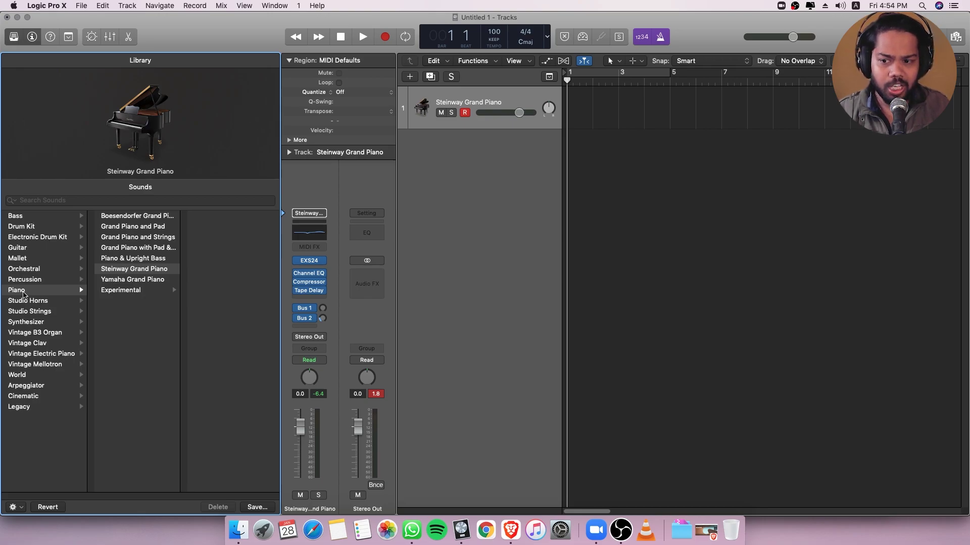
left_click(16, 218)
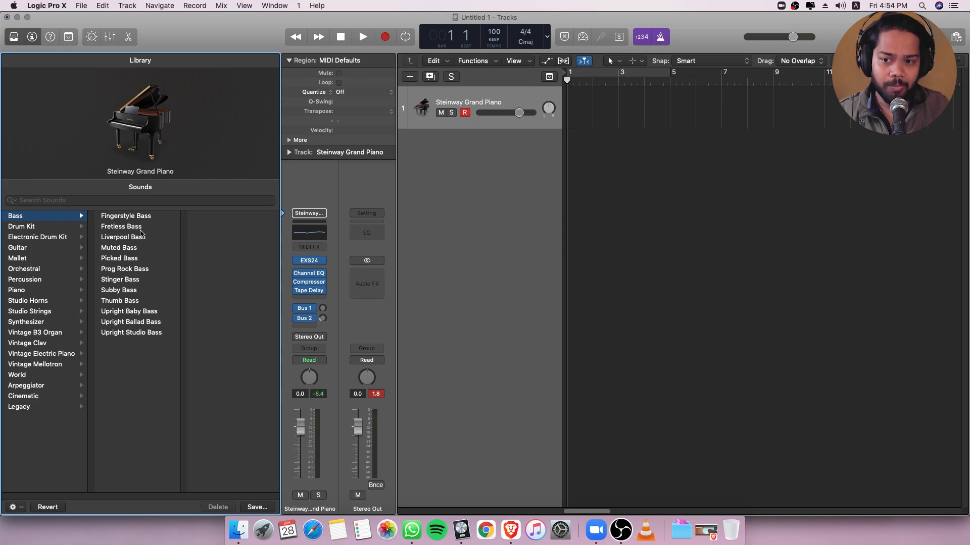
left_click(57, 247)
left_click(32, 291)
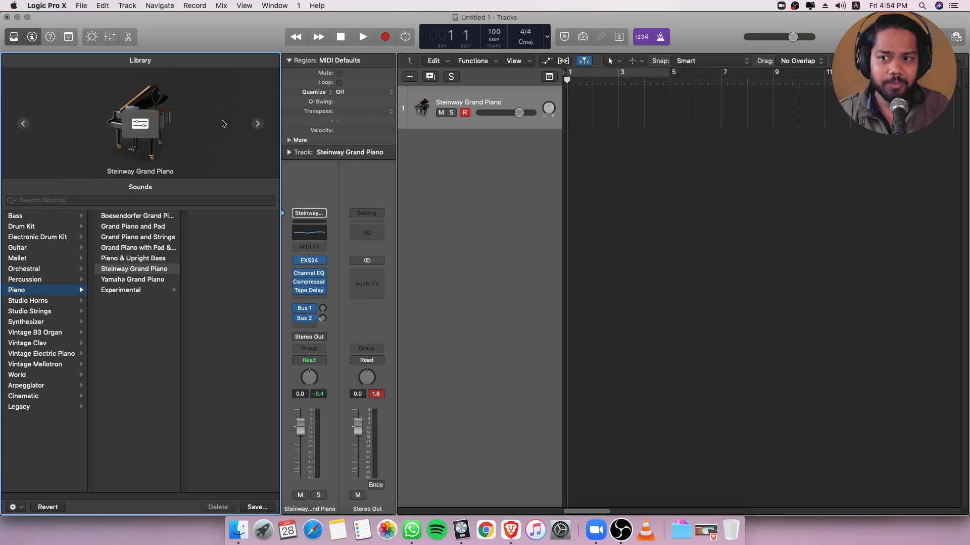
left_click(14, 36)
Toggle the inspector and its Region section off and on, and expand the additional region parameters
left_click(32, 37)
left_click(32, 36)
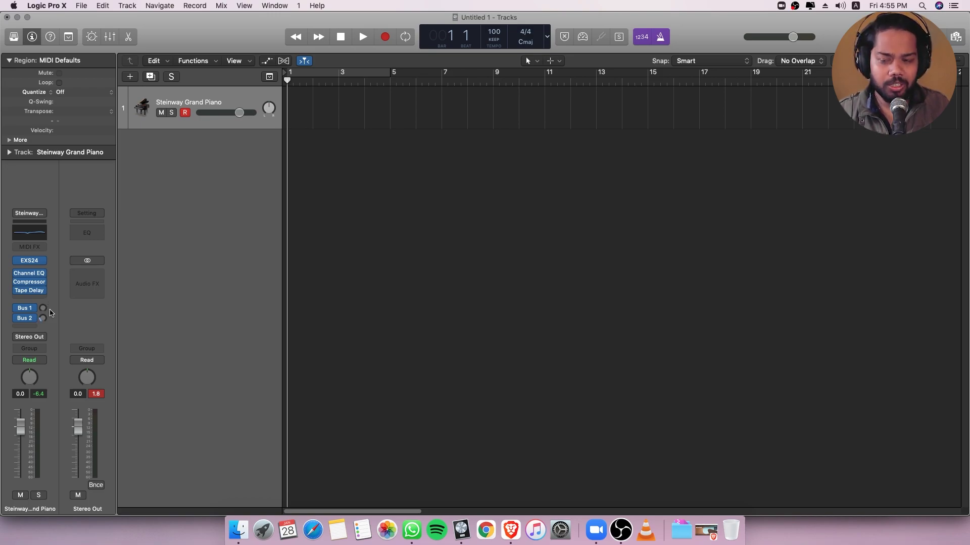
left_click(9, 60)
left_click(9, 60)
left_click(10, 140)
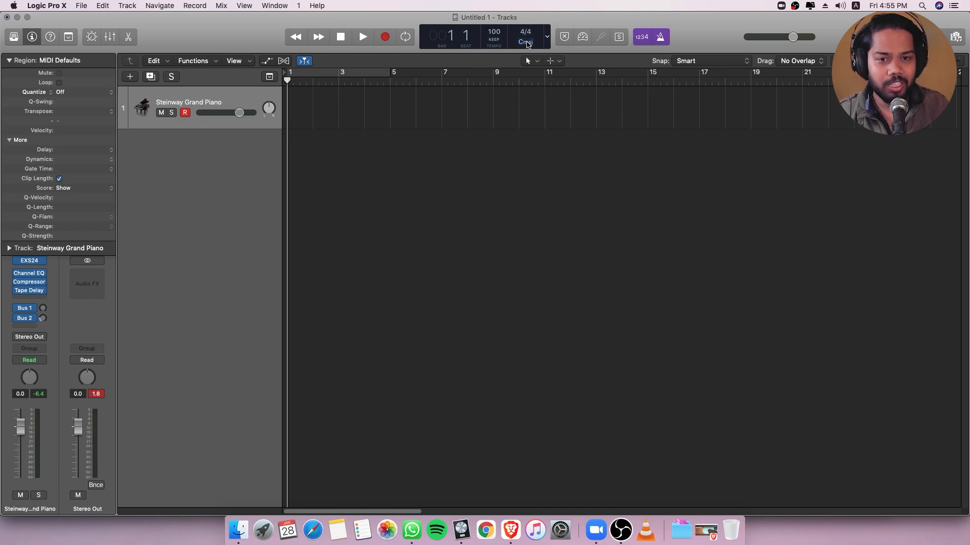
Examine the key signature, time signature and display mode options of the control bar display
left_click(526, 42)
left_click(525, 31)
left_click(546, 36)
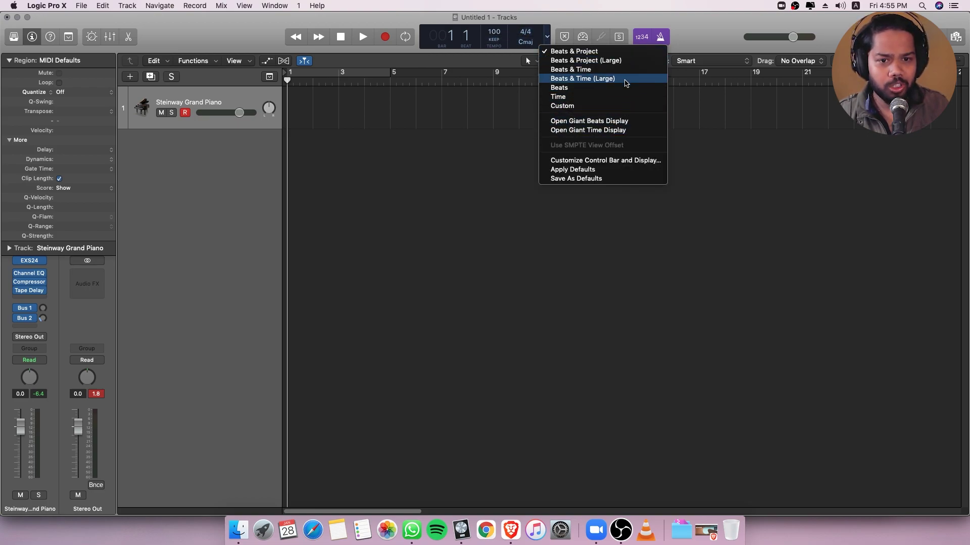
left_click(662, 38)
Open the metronome project settings to review the click options, and close them
right_click(662, 38)
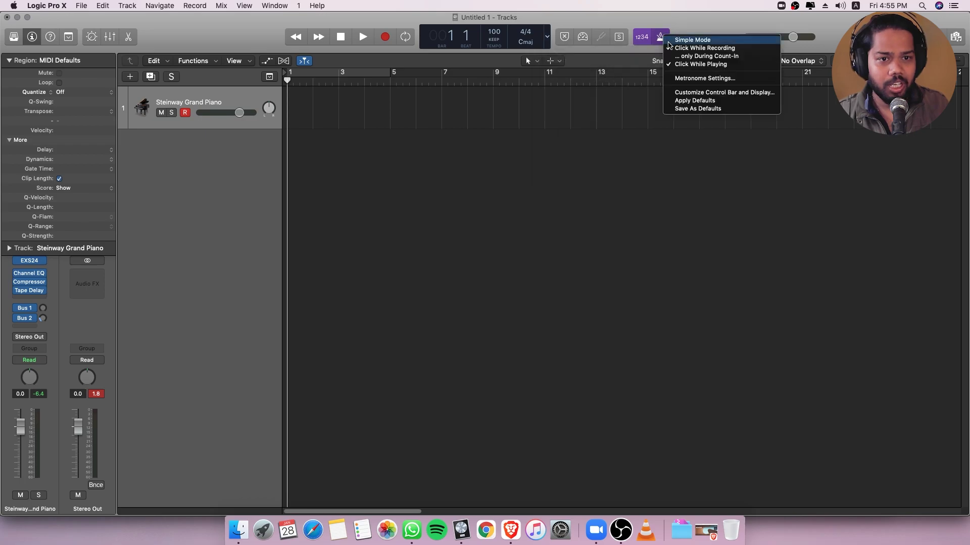
left_click(682, 81)
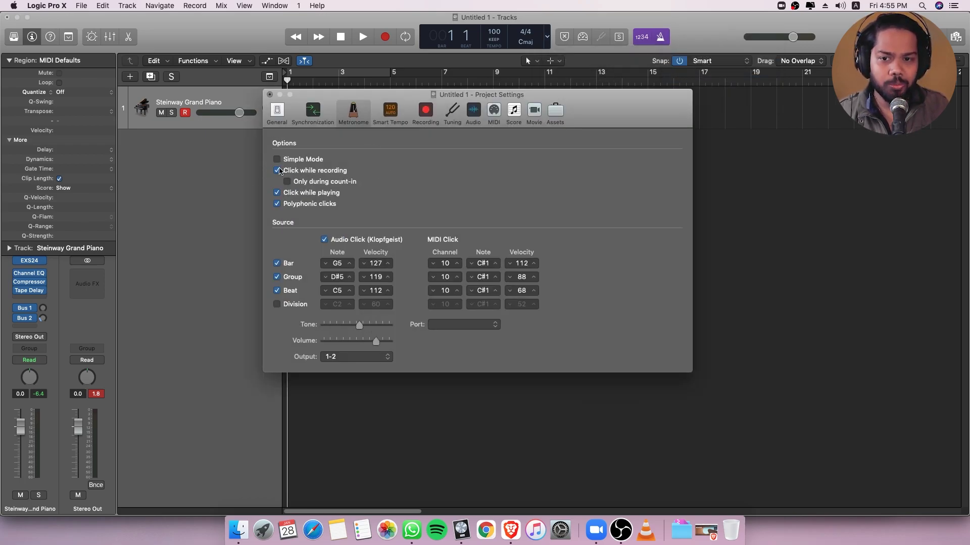
key("super+w")
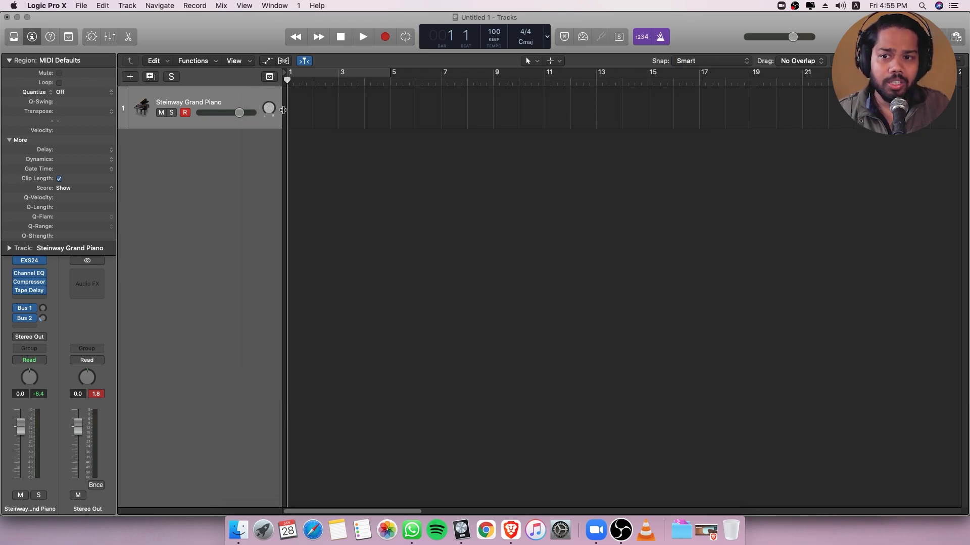
Turn on Quick Help to read the description of the Count-in control, and turn it off
left_click(51, 41)
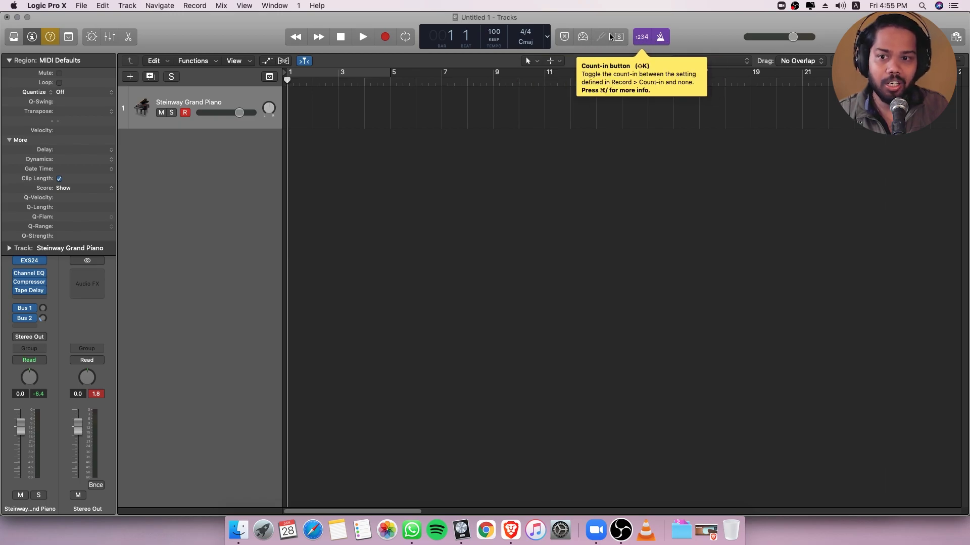
left_click(48, 40)
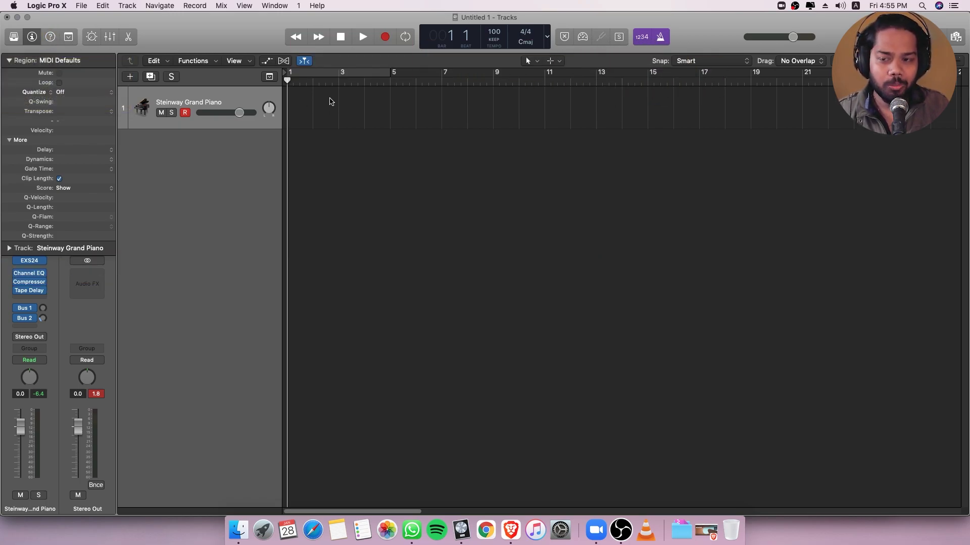
Show the Apple Loops browser and filter the loops by the Rock/Blues genre and the All Drums instrument
left_click(937, 39)
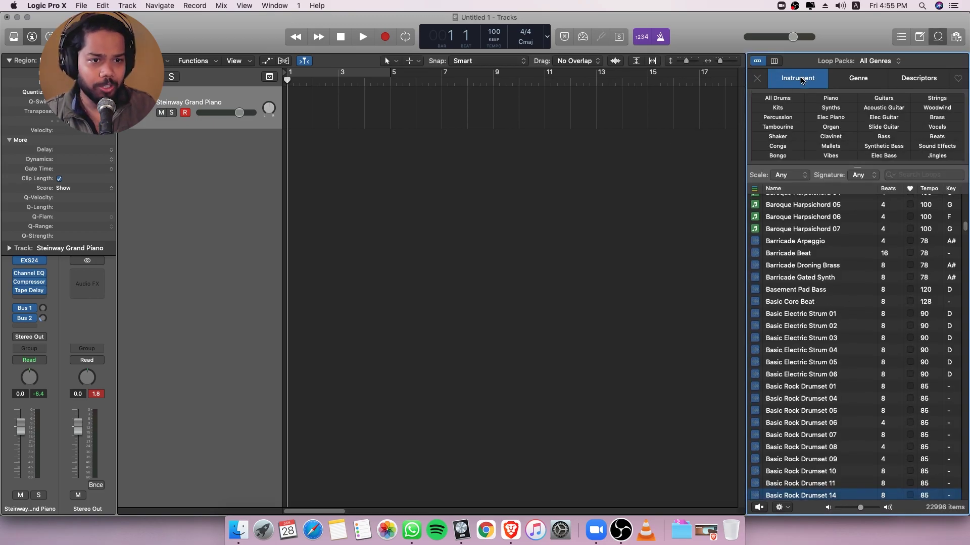
left_click(857, 81)
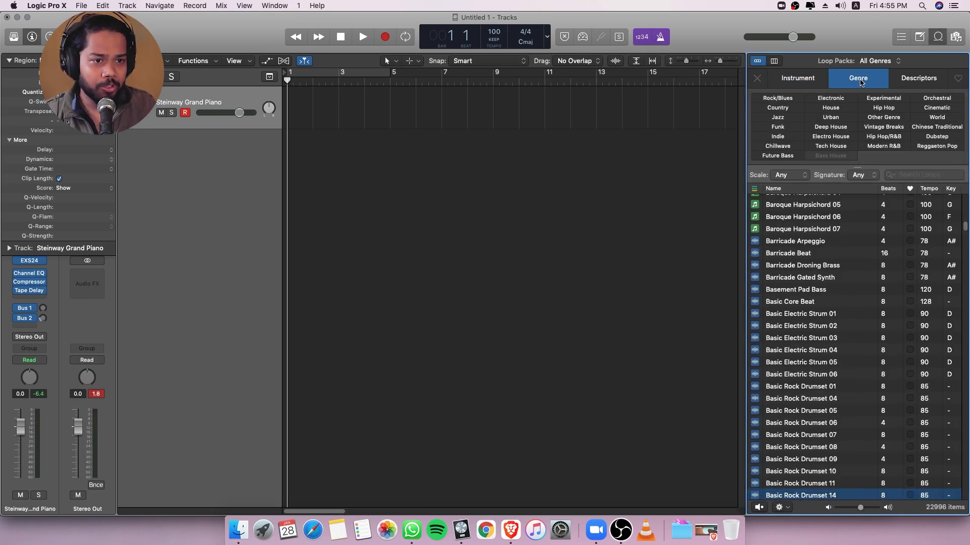
left_click(779, 99)
left_click(797, 78)
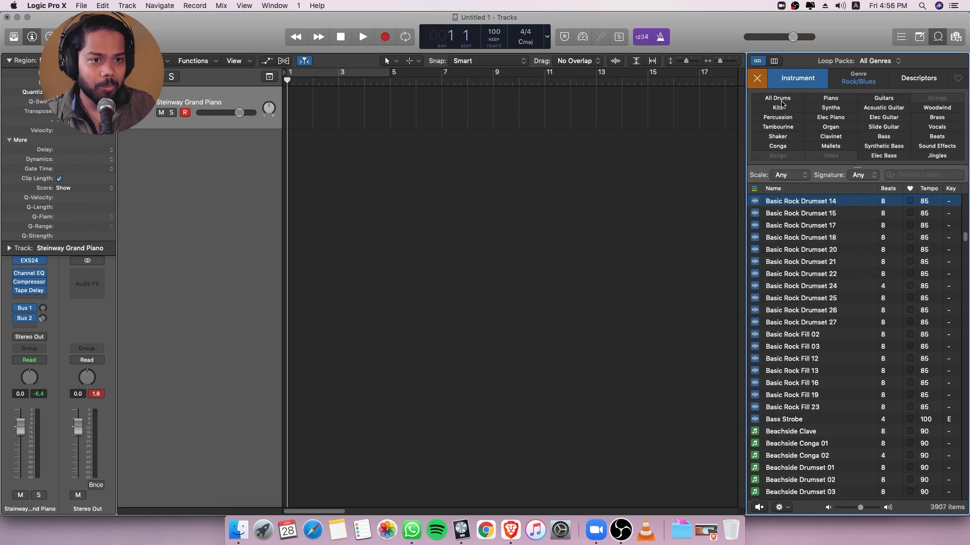
left_click(780, 98)
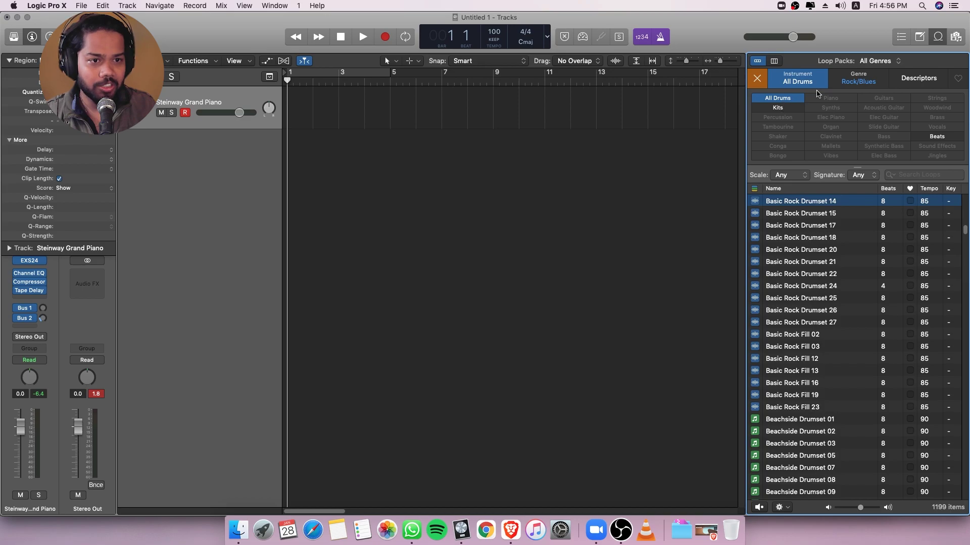
left_click(852, 82)
left_click(805, 82)
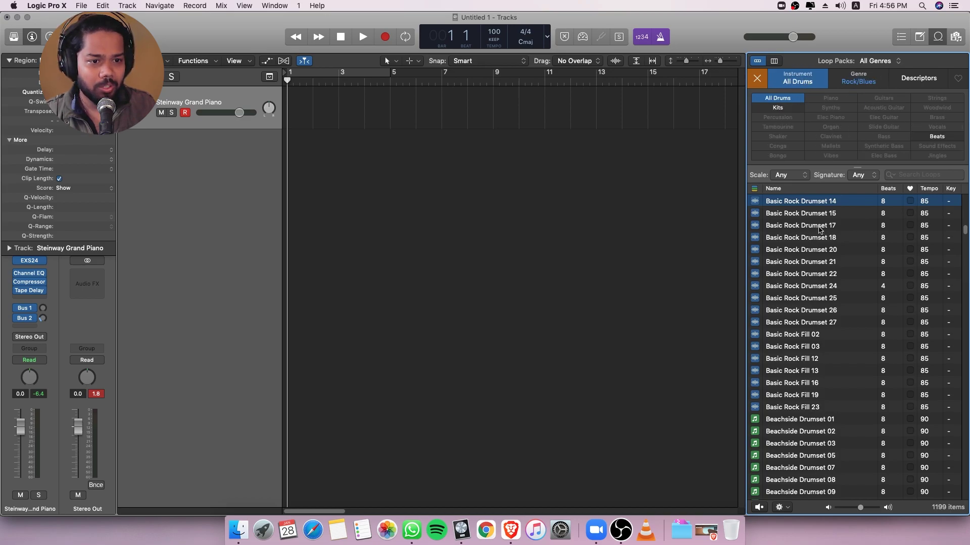
Audition the Basic Rock Drumset 14 loop and another loop further down the drum loop list
scroll(804, 210, "up", 2)
left_click(817, 230)
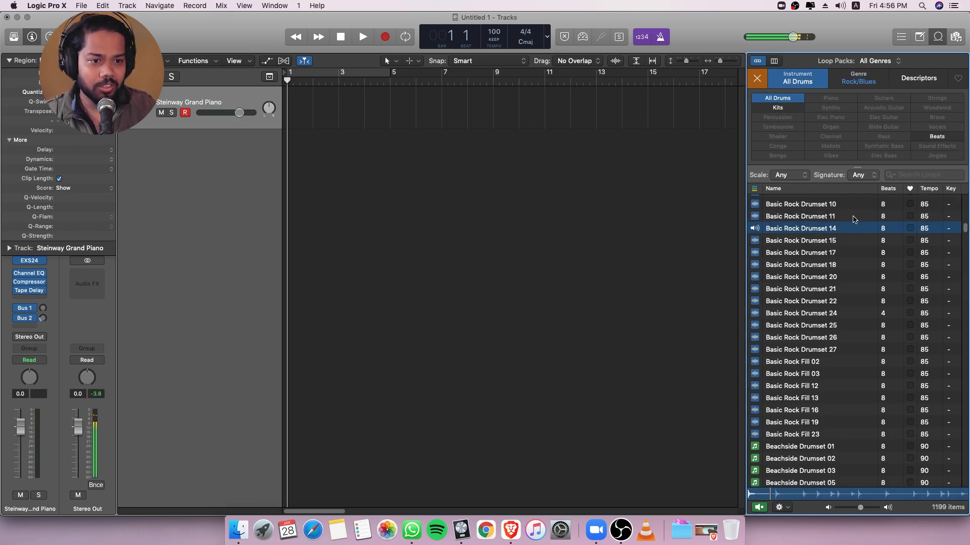
left_click(805, 231)
scroll(839, 268, "down", 8)
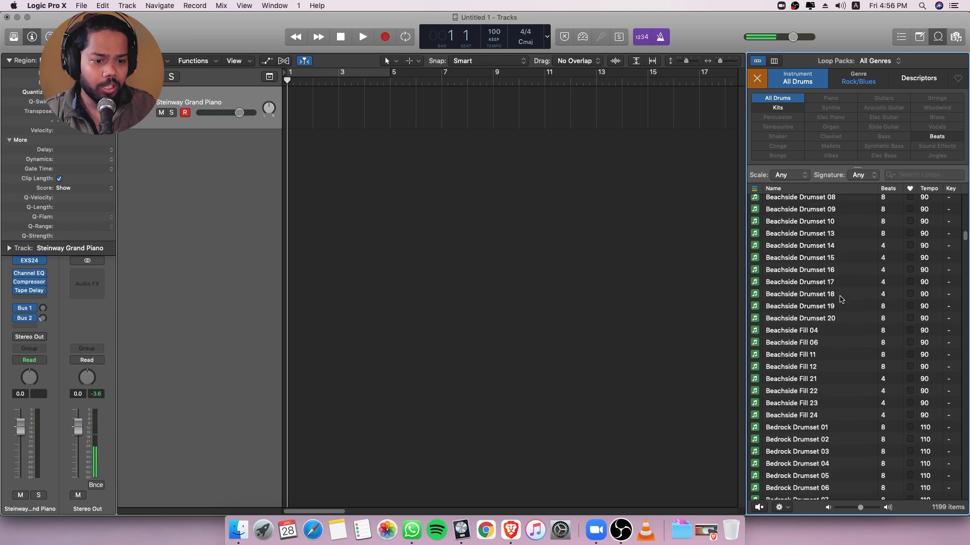
scroll(839, 298, "down", 3)
left_click(787, 253)
scroll(793, 303, "down", 5)
scroll(793, 303, "down", 10)
left_click_drag(964, 246, 964, 267)
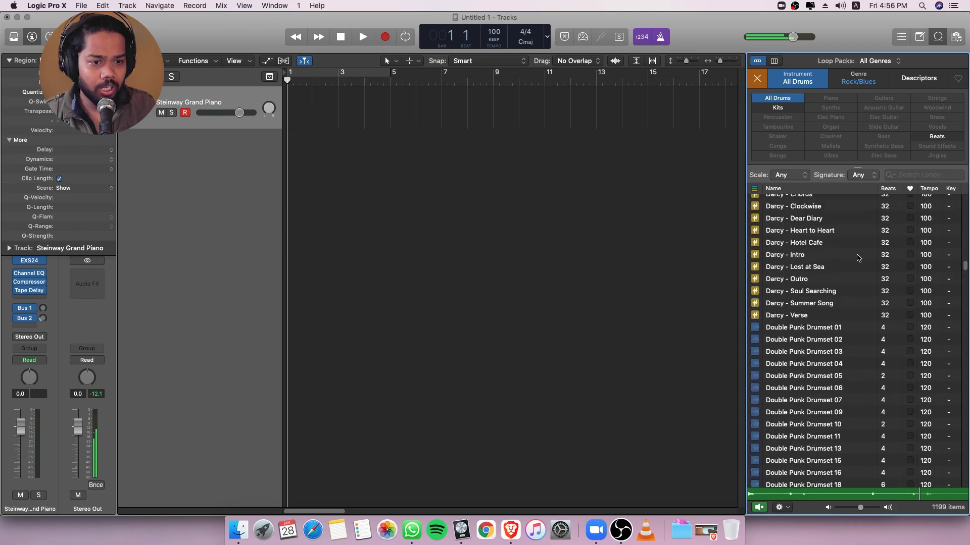
Audition the Darcy - Hotel Cafe loop and place it at bar 5 on a new drummer track
left_click(796, 244)
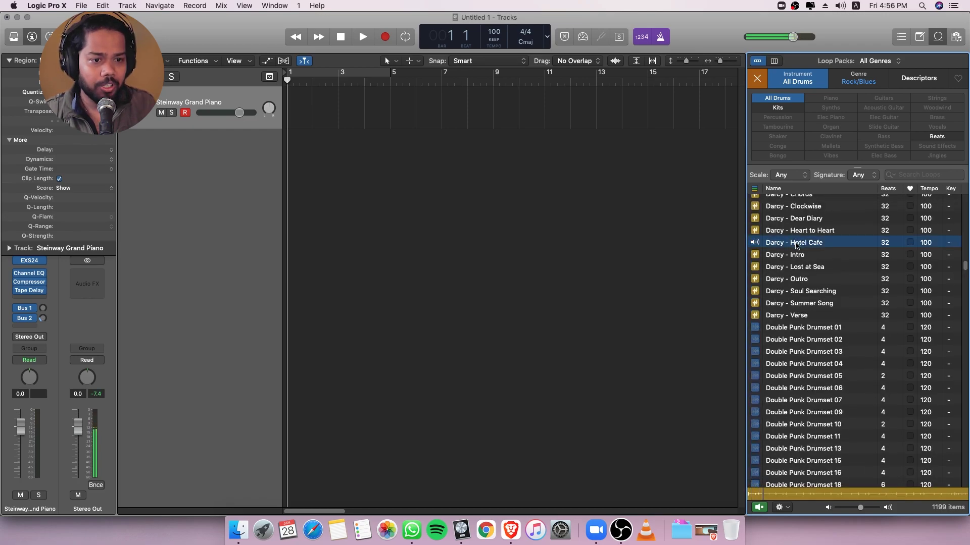
left_click(797, 244)
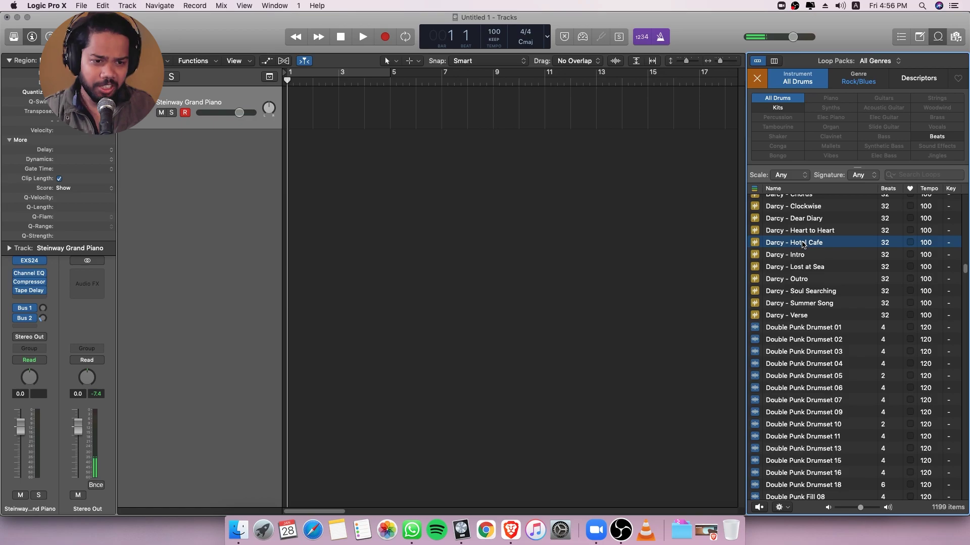
left_click_drag(803, 244, 398, 191)
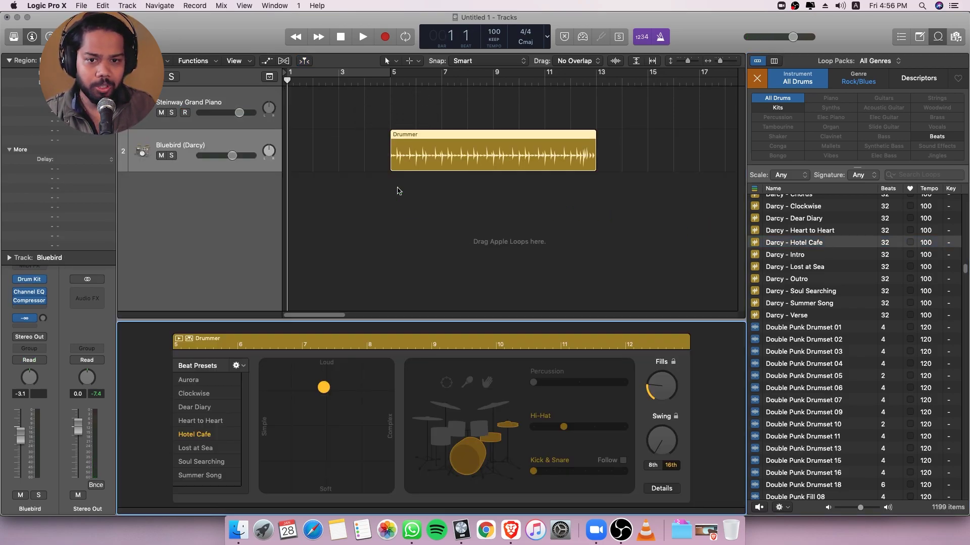
Convert the Drummer region to a MIDI region and show its notes in an enlarged Piano Roll
right_click(445, 157)
mouse_move(487, 278)
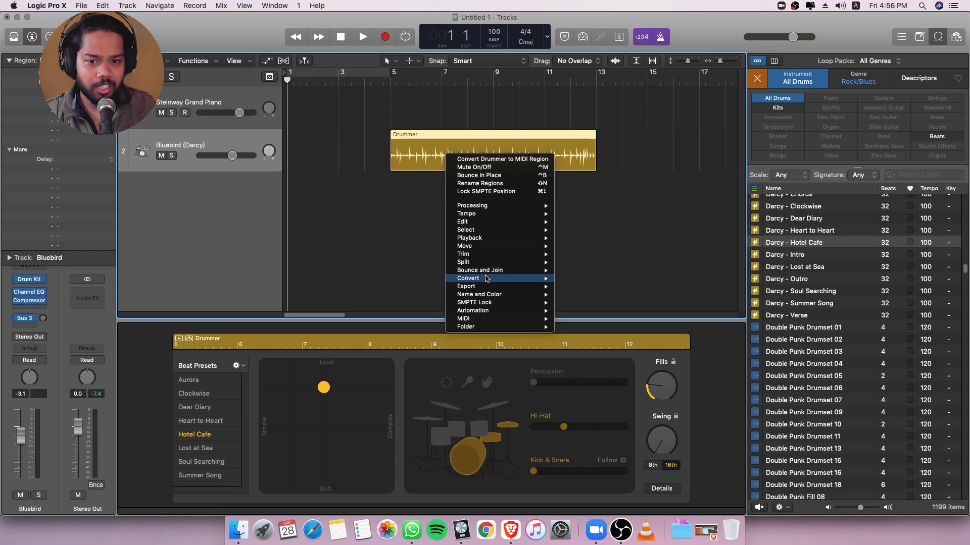
left_click(601, 325)
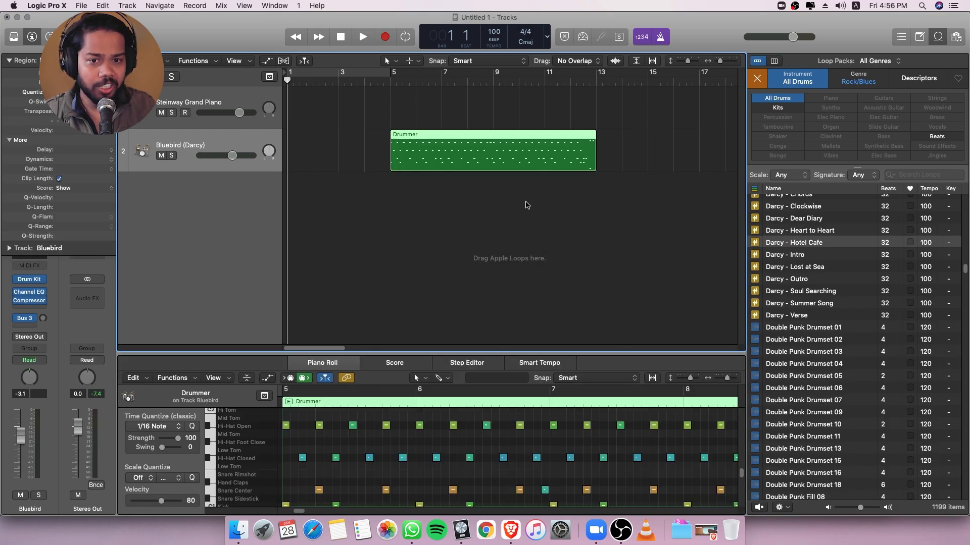
key("e")
double_click(476, 160)
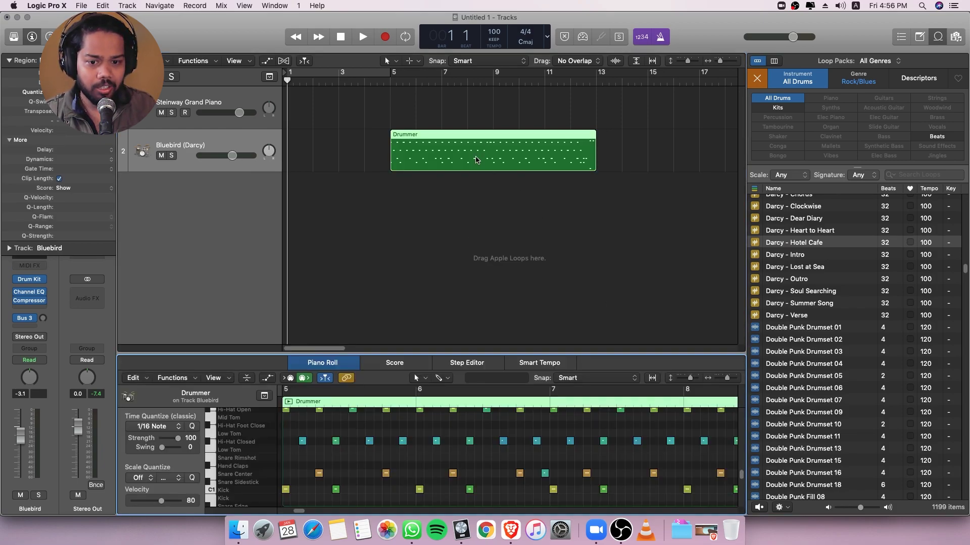
left_click_drag(467, 353, 467, 223)
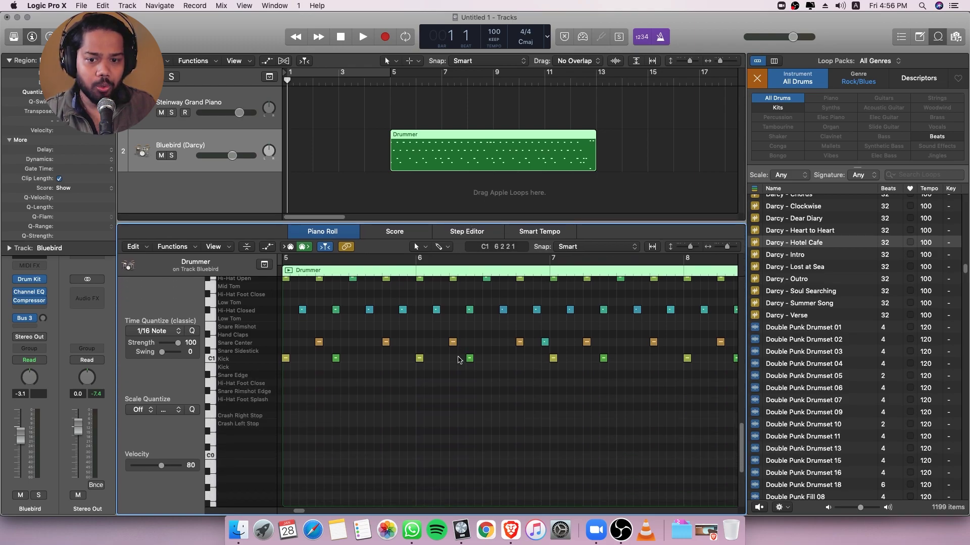
Delete the kick note at bar 6 and a closed hi-hat note in that bar, and move a bar 5 snare note to a kick in bar 6
left_click(419, 358)
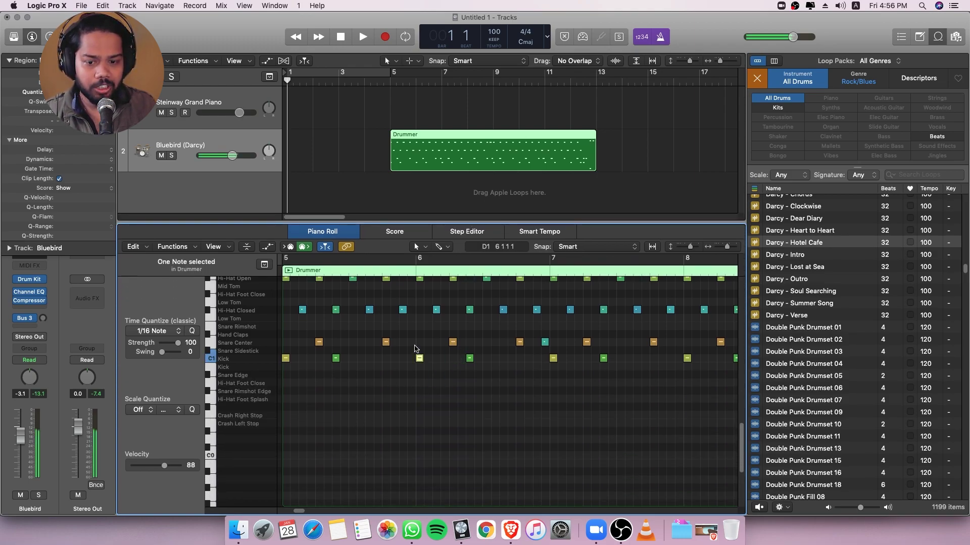
left_click(466, 309)
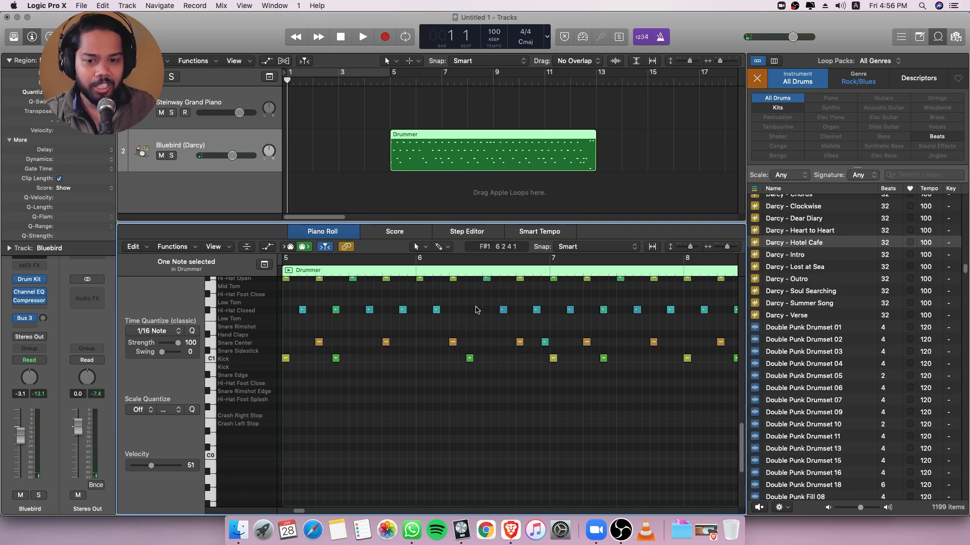
left_click(436, 363)
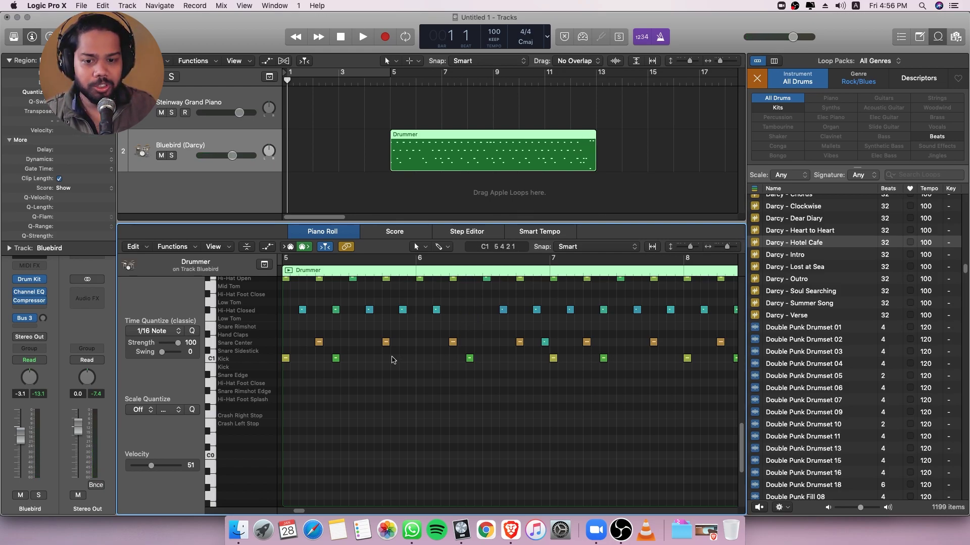
left_click_drag(385, 342, 438, 362)
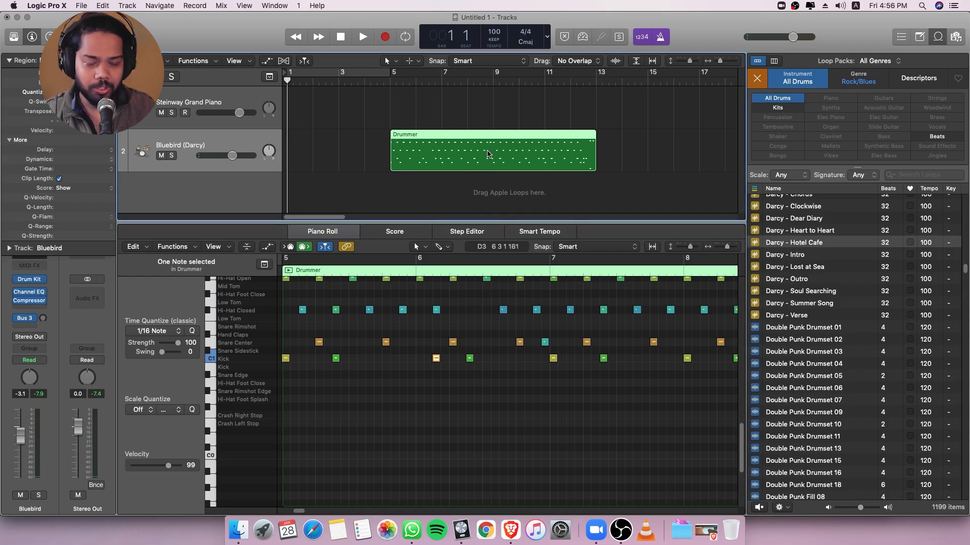
Delete the Drummer MIDI region and place the Basic Rock Drumset 14 loop at bar 5 on a new audio track
key("Delete")
left_click_drag(965, 270, 964, 228)
left_click(815, 201)
left_click_drag(815, 201, 390, 197)
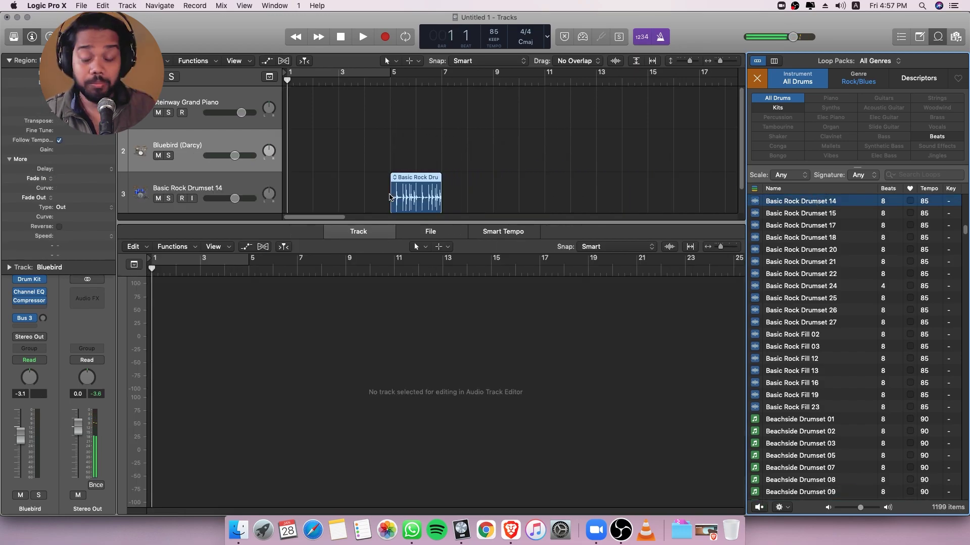
left_click_drag(443, 222, 443, 319)
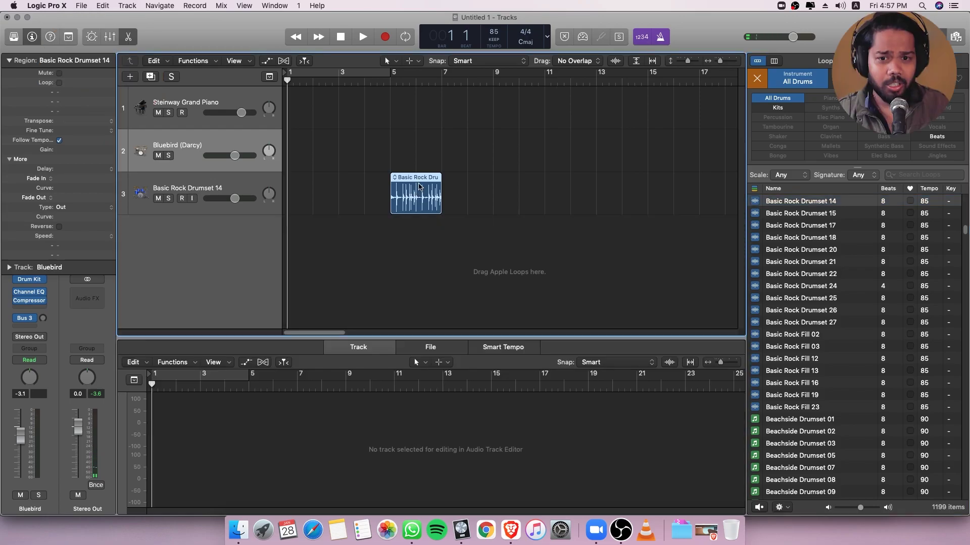
Hide the loop browser and loop the Basic Rock Drumset 14 region until about bar 19
left_click(476, 184)
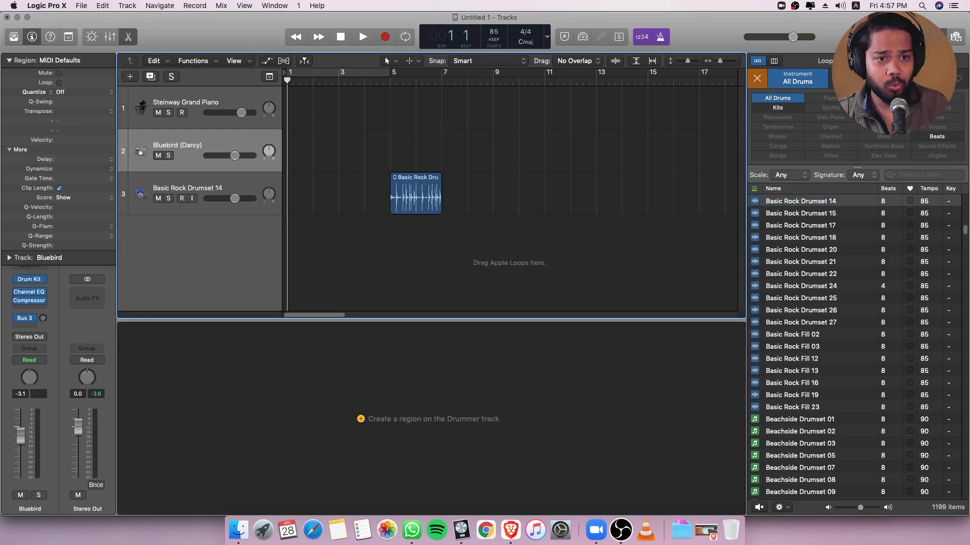
key("o")
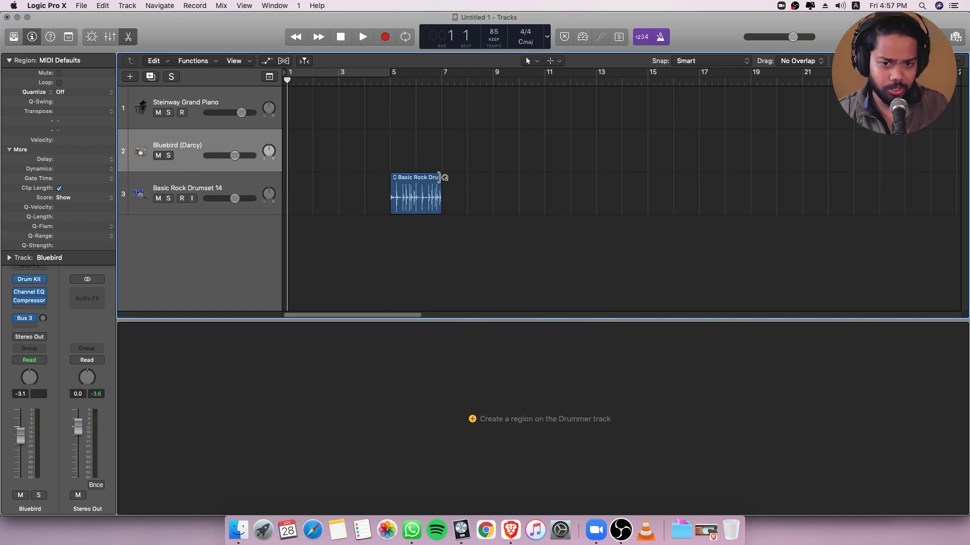
mouse_move(440, 177)
left_mouse_down()
mouse_move(707, 175)
mouse_move(441, 175)
left_mouse_up()
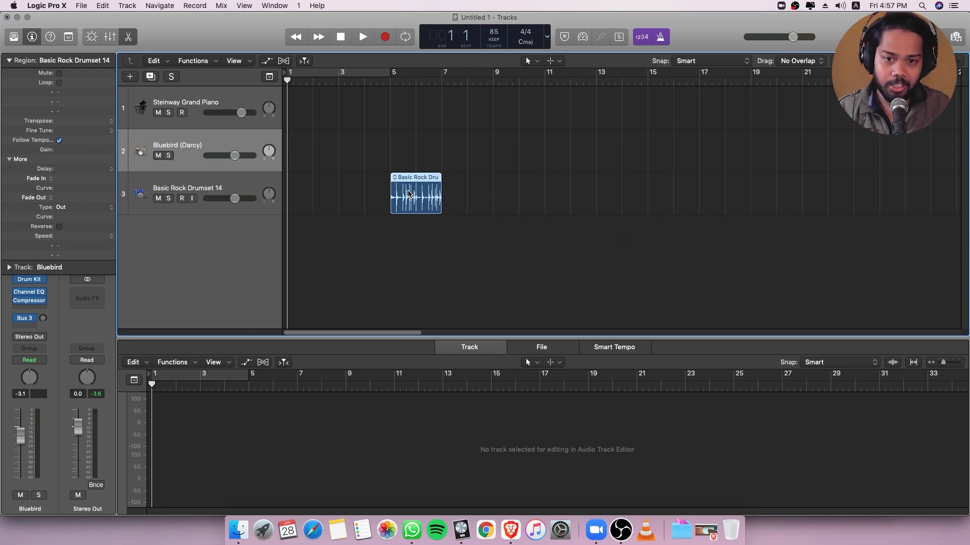
key("super+r")
key("super+r")
key("super+r")
left_click_drag(641, 232, 756, 181)
key("BackSpace")
Delete the empty Bluebird drummer track and the Steinway Grand Piano track
left_click(177, 145)
key("super+BackSpace")
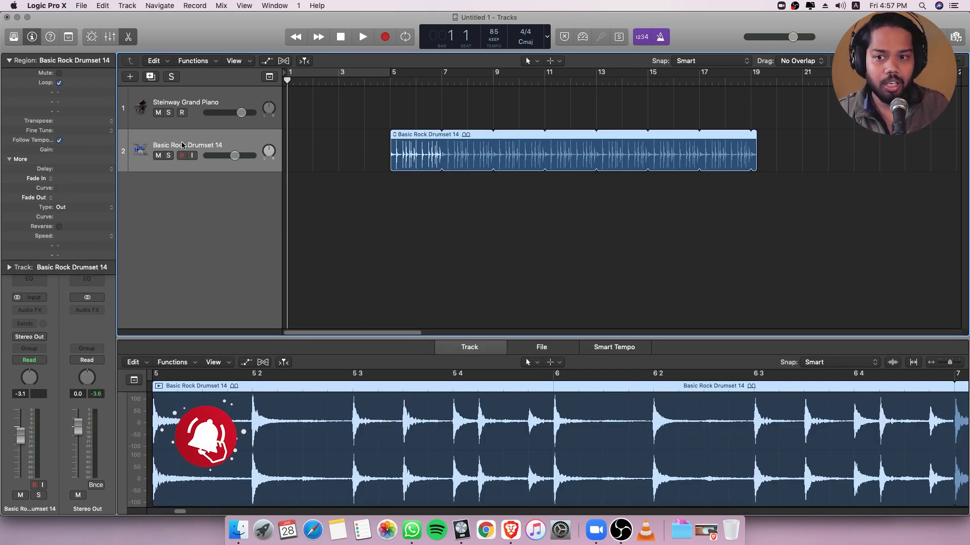
left_click(216, 99)
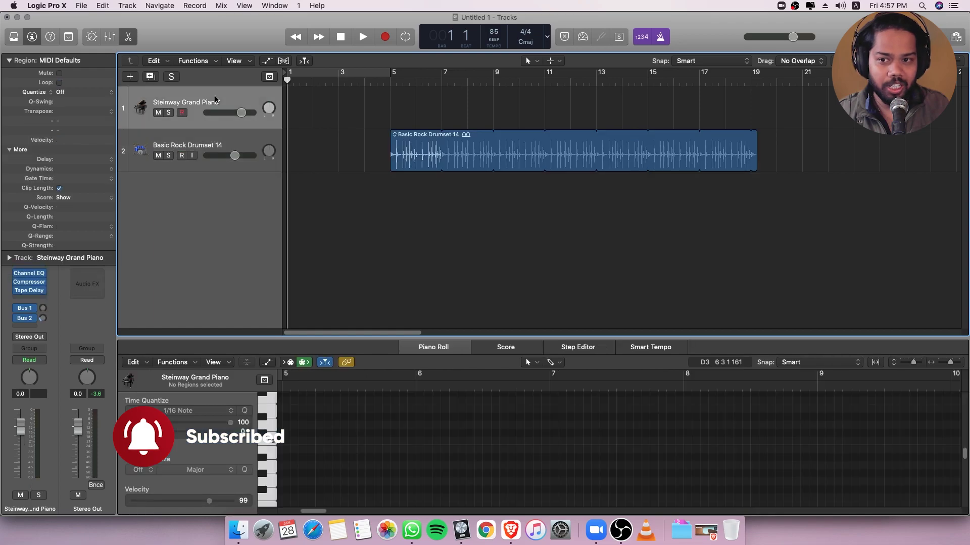
key("super+BackSpace")
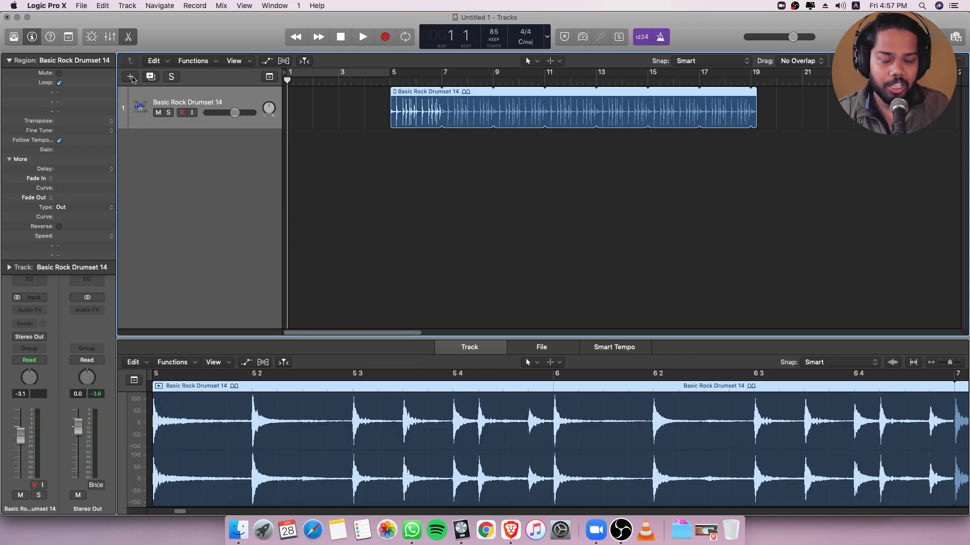
Create one software instrument track, assign it the Steinway Grand Piano patch after trying Yamaha Grand Piano, and hide the library
left_click(132, 78)
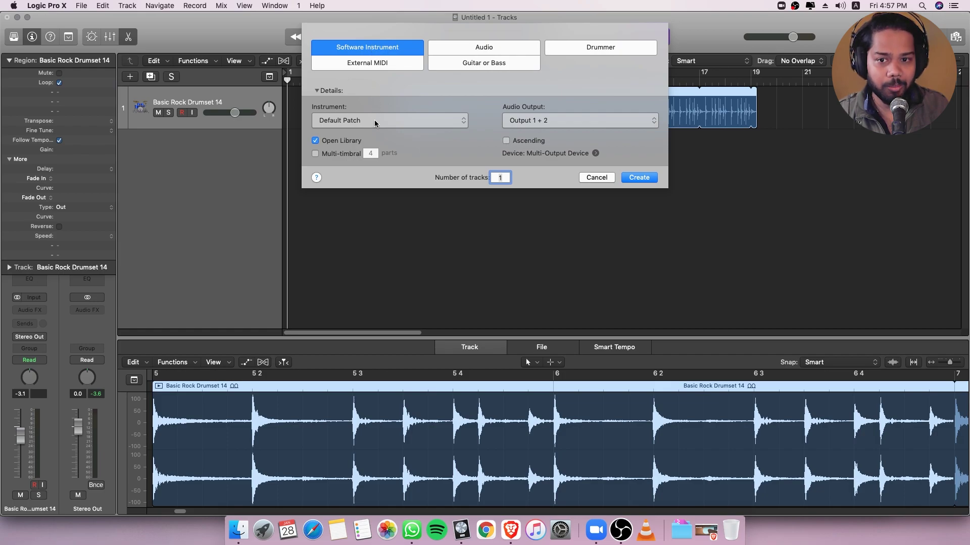
left_click(640, 178)
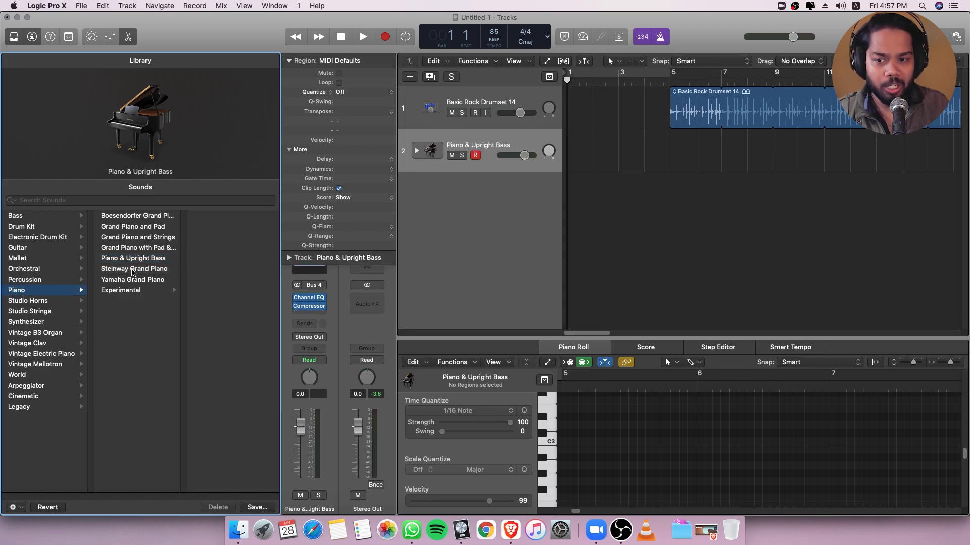
left_click(125, 271)
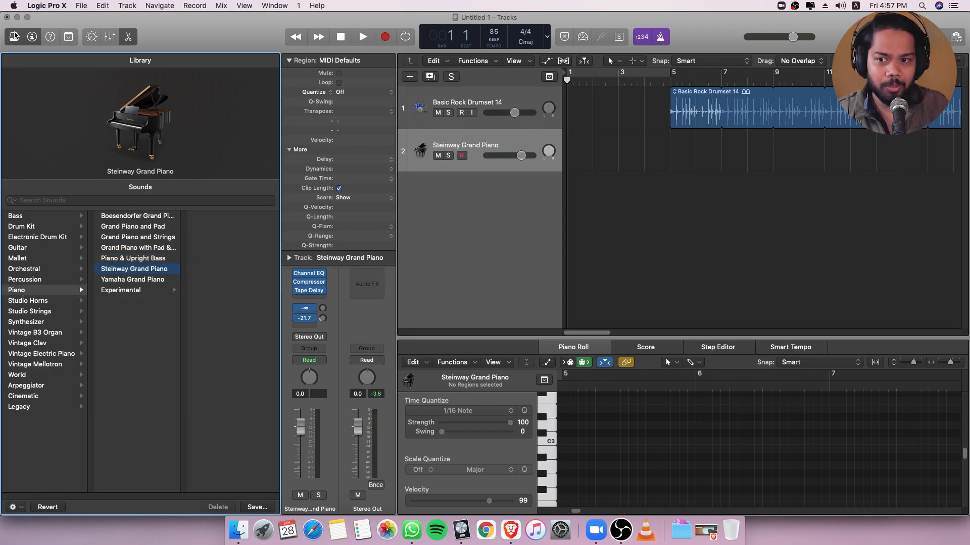
left_click(118, 281)
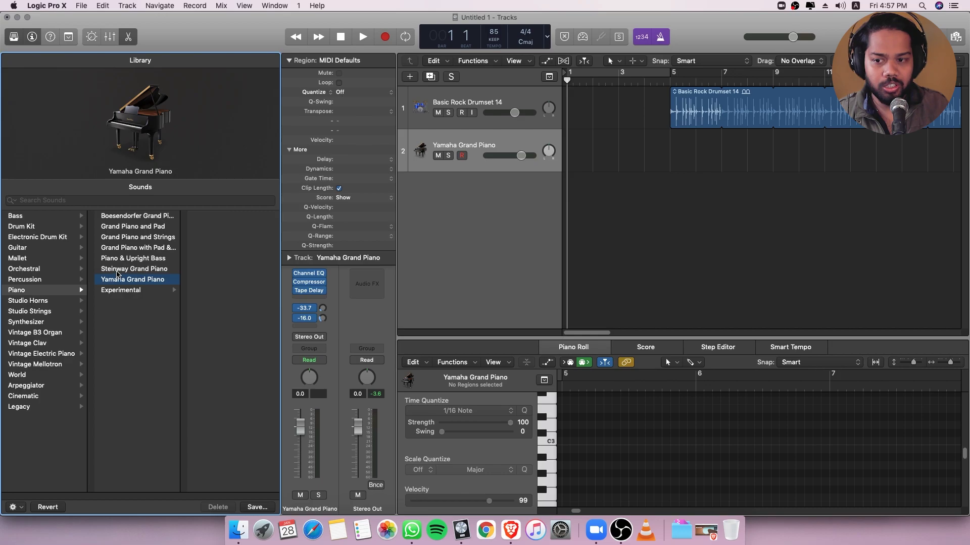
left_click(126, 273)
left_click(14, 38)
Record a MIDI piano part on the Steinway Grand Piano track from bar 5 to bar 13
left_click(389, 79)
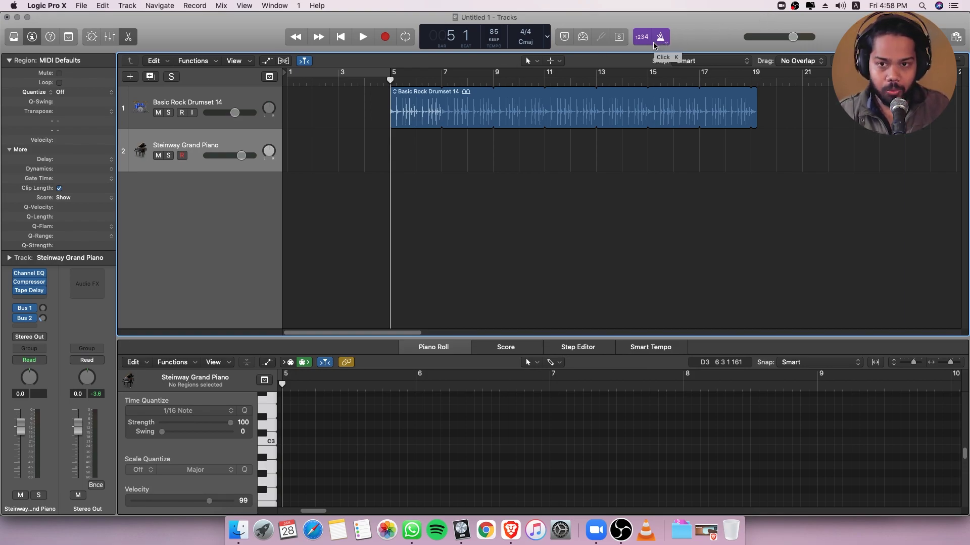
left_click(382, 38)
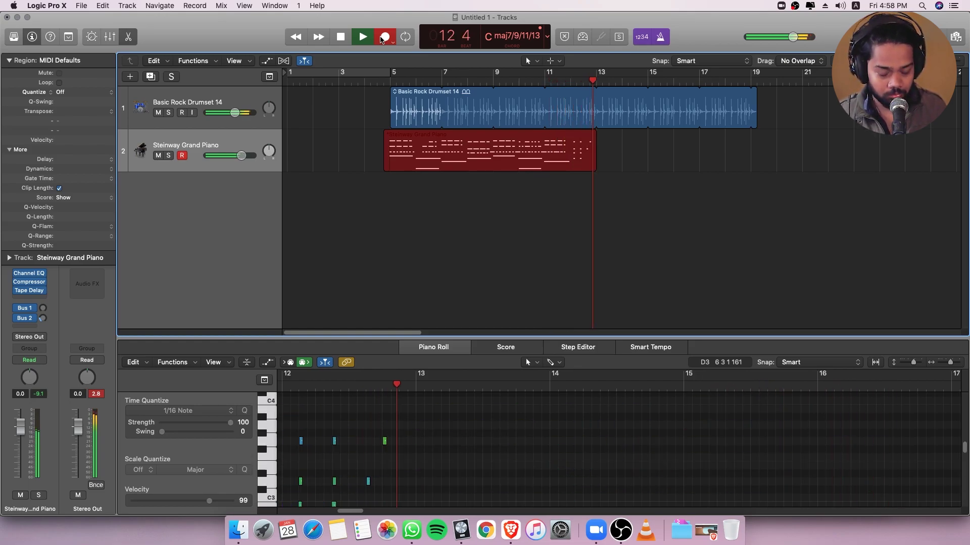
left_click(382, 37)
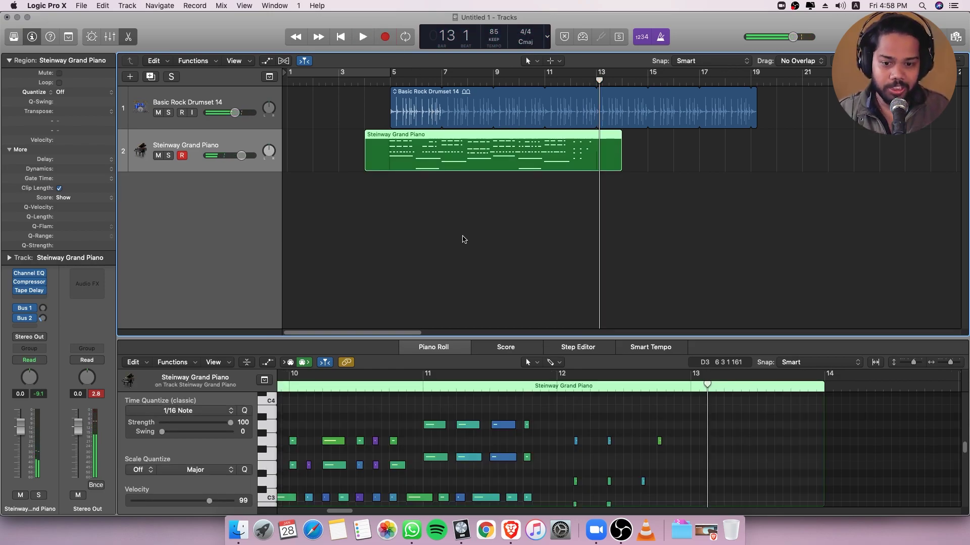
Return the playhead to bar 5 and quantize all notes of the recorded piano region to 1/16 Note in the Piano Roll
left_click_drag(451, 338, 451, 180)
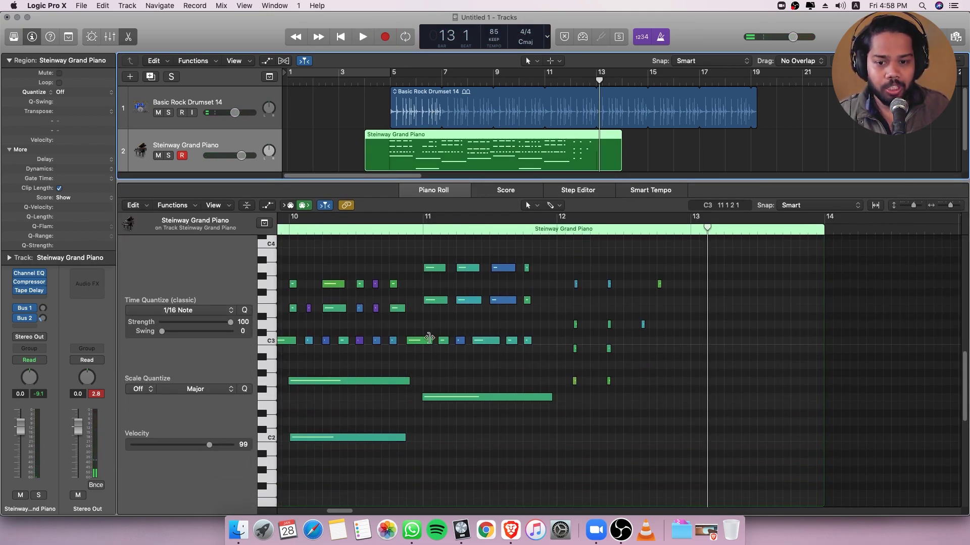
left_click_drag(345, 511, 312, 514)
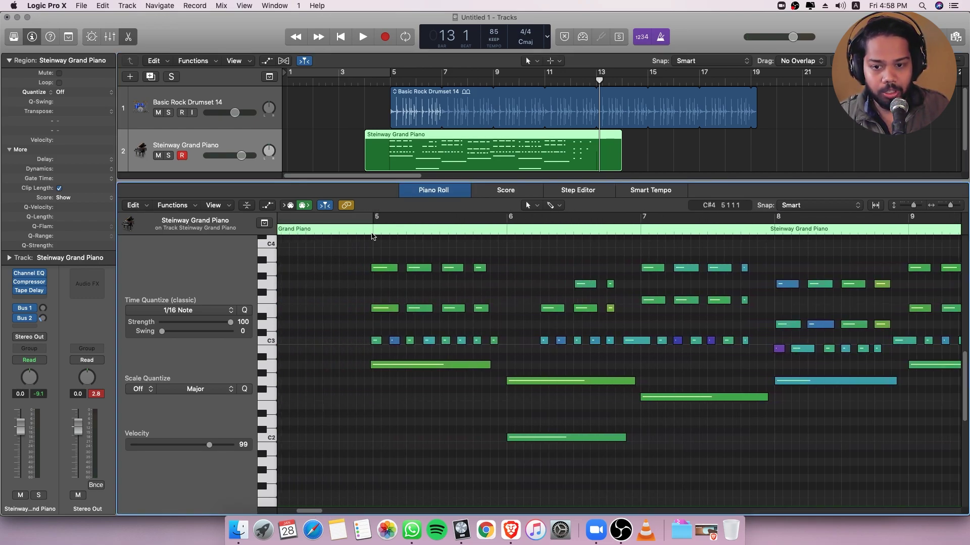
left_click(371, 231)
left_click_drag(950, 205, 952, 206)
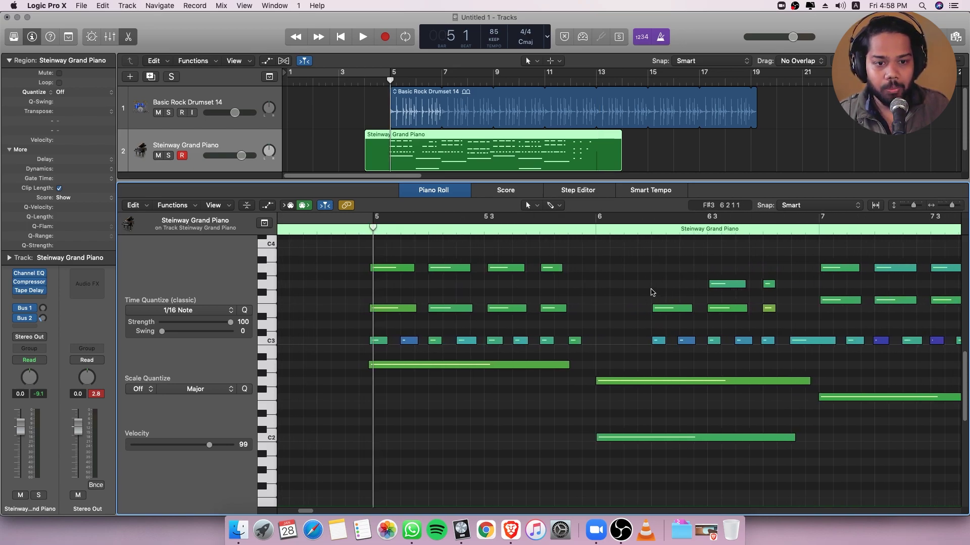
key("super+a")
left_click(194, 310)
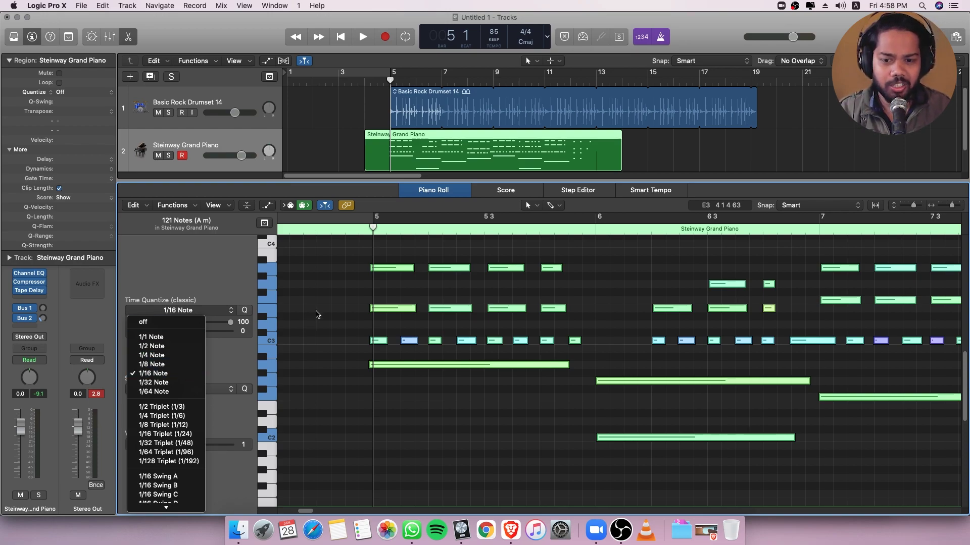
left_click(326, 303)
key("q")
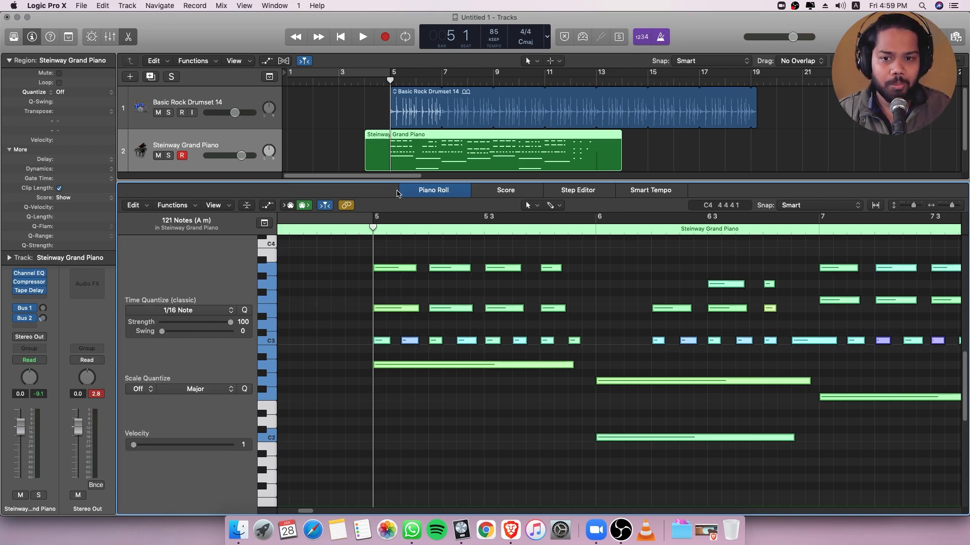
Play back the quantized piano part from bar 5 with the Steinway Grand Piano track soloed
key("space")
left_click(168, 157)
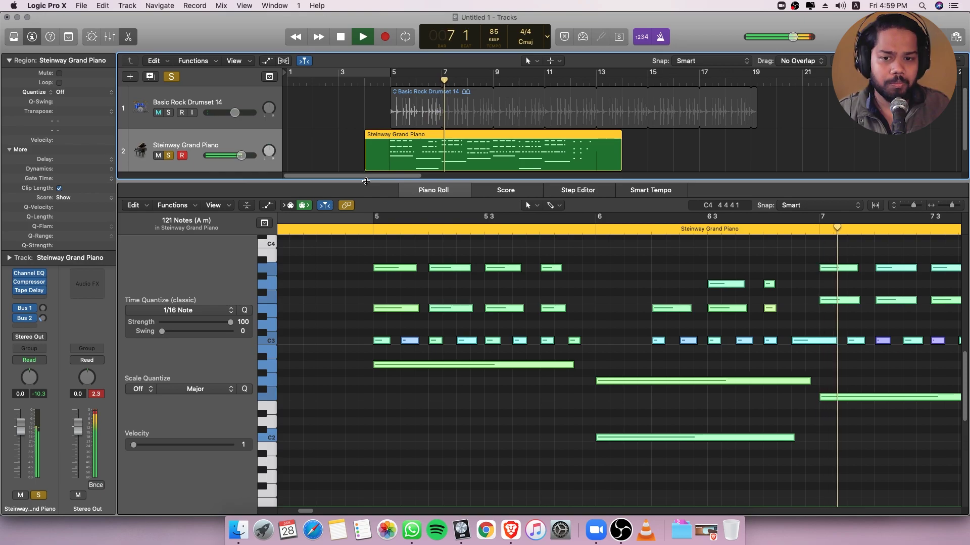
Stop playback, enlarge the tracks area, and turn off the solo on the Steinway Grand Piano track
key("space")
left_click_drag(369, 180, 368, 349)
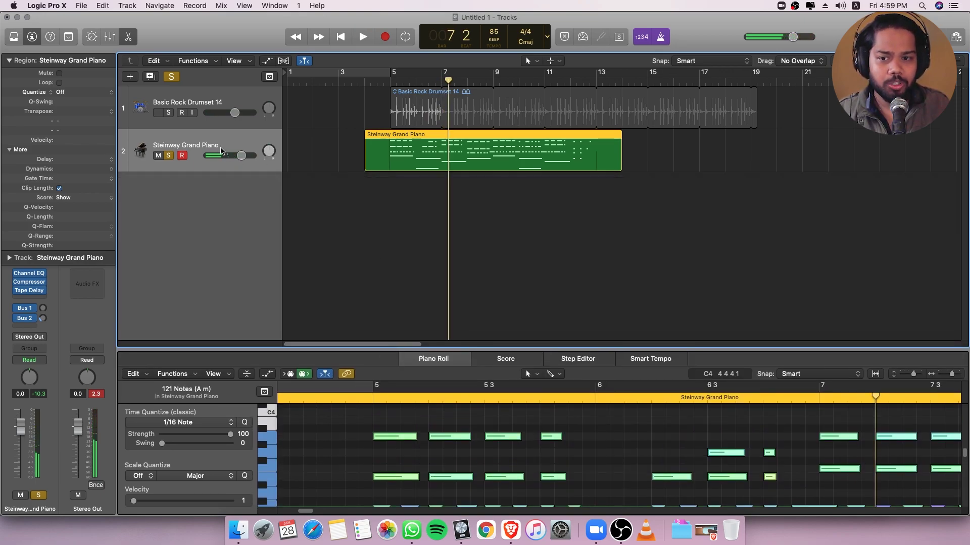
left_click(172, 77)
Trim the piano region to run from bar 5 to bar 13 and loop it to the end of the drum region
left_click_drag(370, 169, 390, 168)
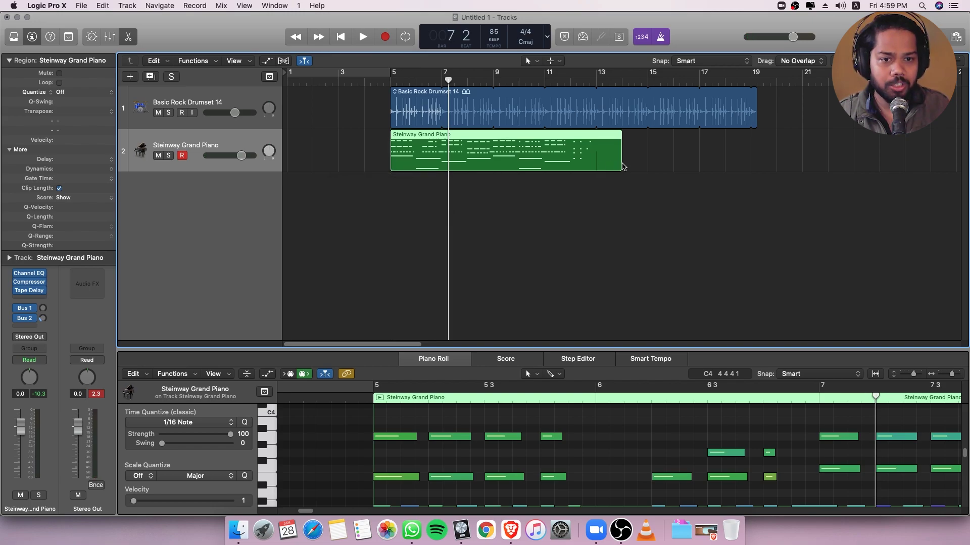
left_click_drag(624, 166, 597, 168)
left_click_drag(600, 134, 750, 120)
left_click_drag(909, 60, 948, 62)
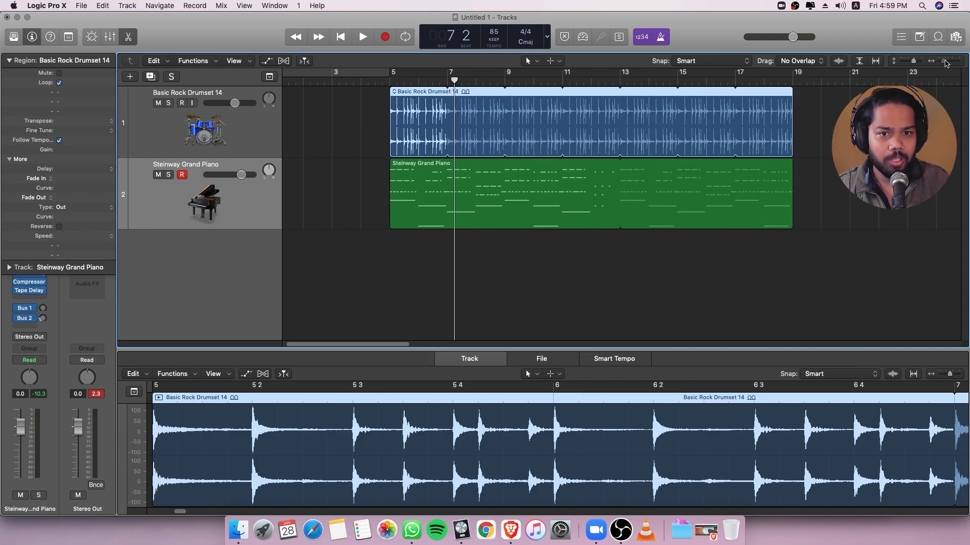
Try the rewind and forward controls, return the playhead to the project start, and briefly play and stop
left_click(299, 37)
left_click(298, 37)
left_click(298, 37)
left_click(318, 38)
left_click(318, 38)
left_click(318, 39)
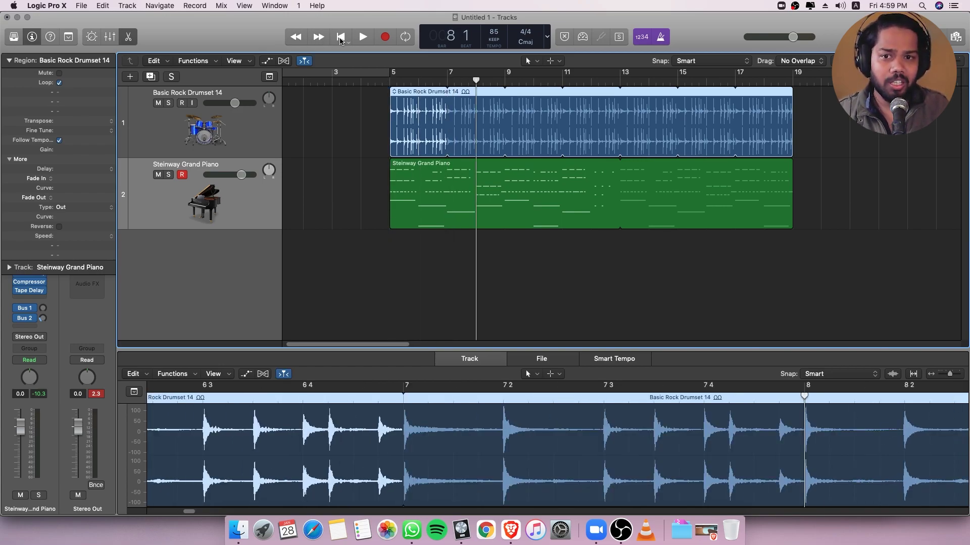
left_click(340, 37)
left_click(362, 36)
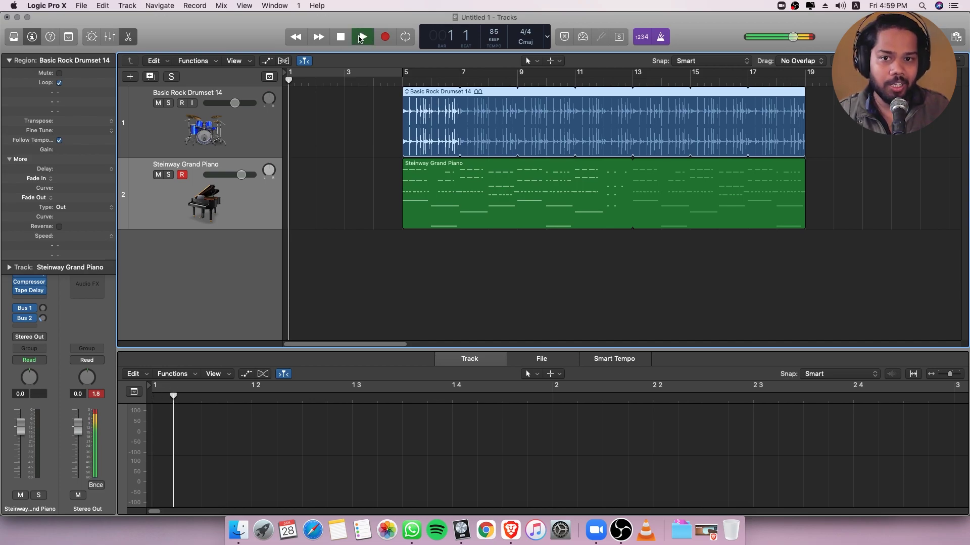
left_click(363, 37)
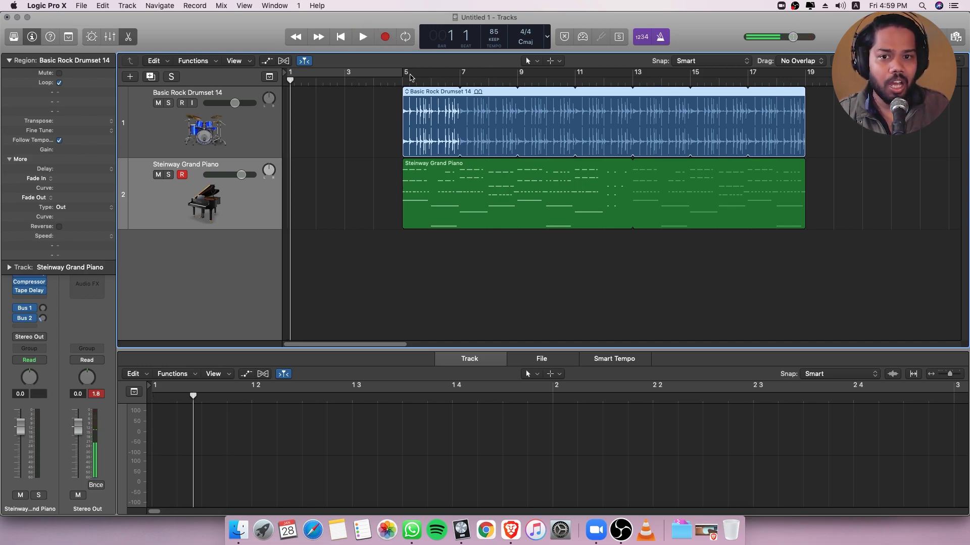
Set a cycle range from bar 5 to bar 11 and briefly play it with both tracks
left_click_drag(405, 75, 560, 81)
key("space")
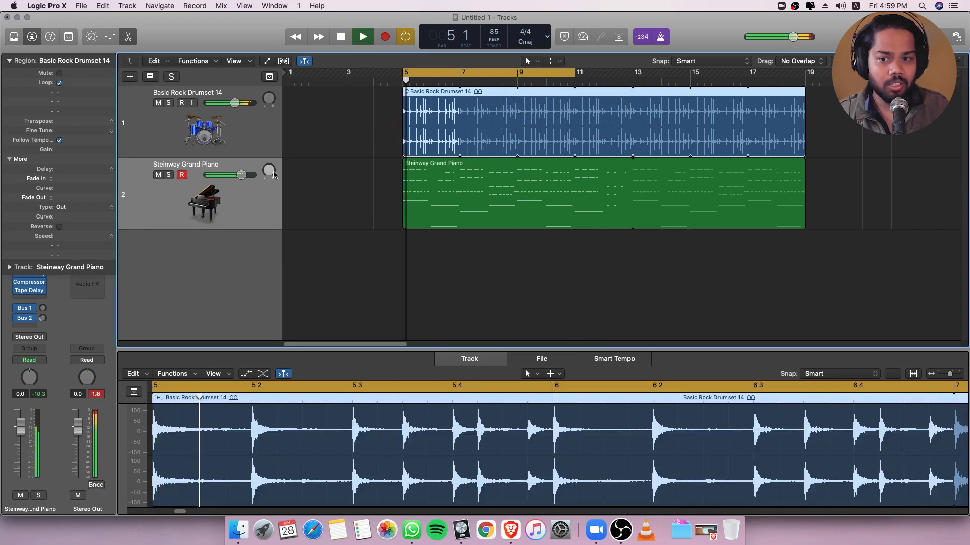
key("space")
Play the cycle range with the Steinway Grand Piano track muted, stop, and unmute the track
left_click(158, 175)
key("space")
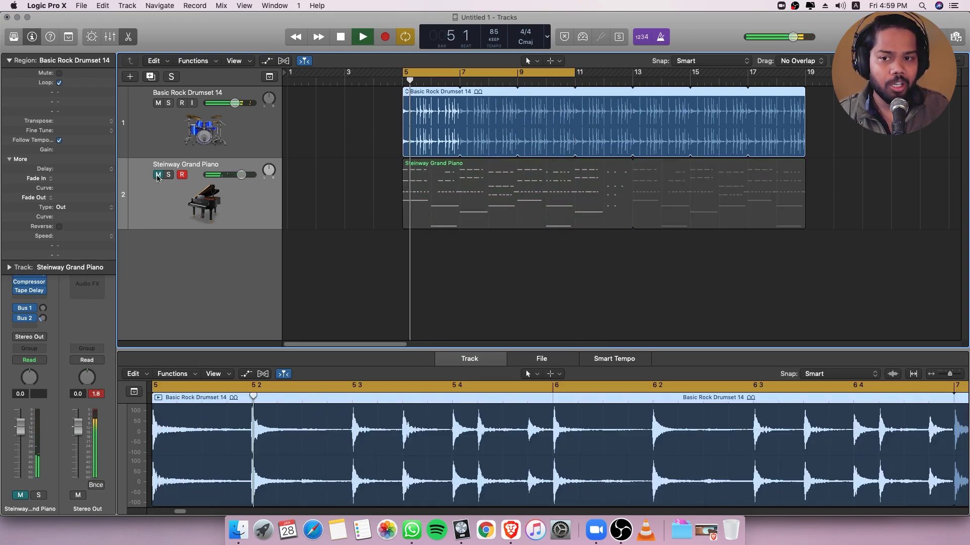
key("space")
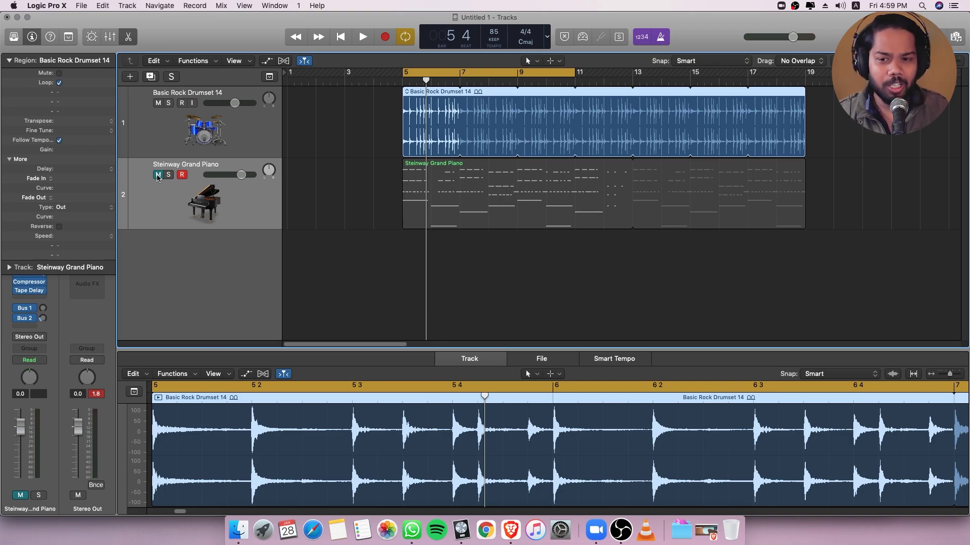
left_click(157, 175)
Select the Steinway Grand Piano track with its region and enlarge the Piano Roll editor
left_click(203, 165)
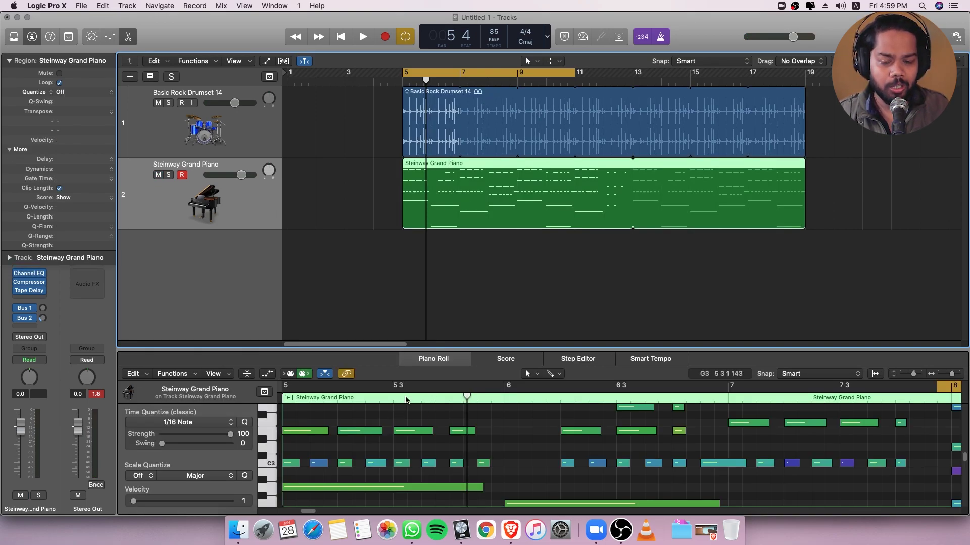
left_click_drag(409, 348, 409, 261)
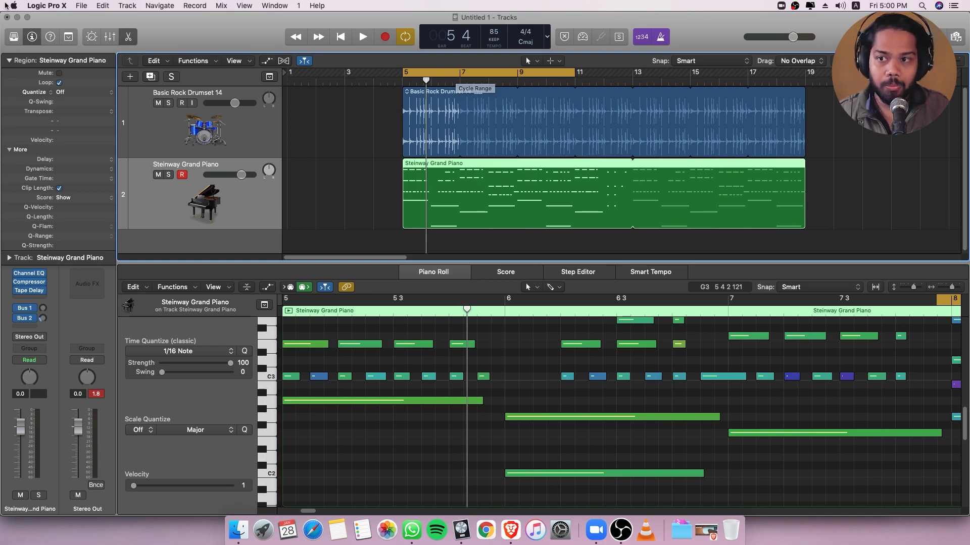
Save the project as XYZ on the Desktop, organized as a folder
left_click(81, 6)
left_click(95, 80)
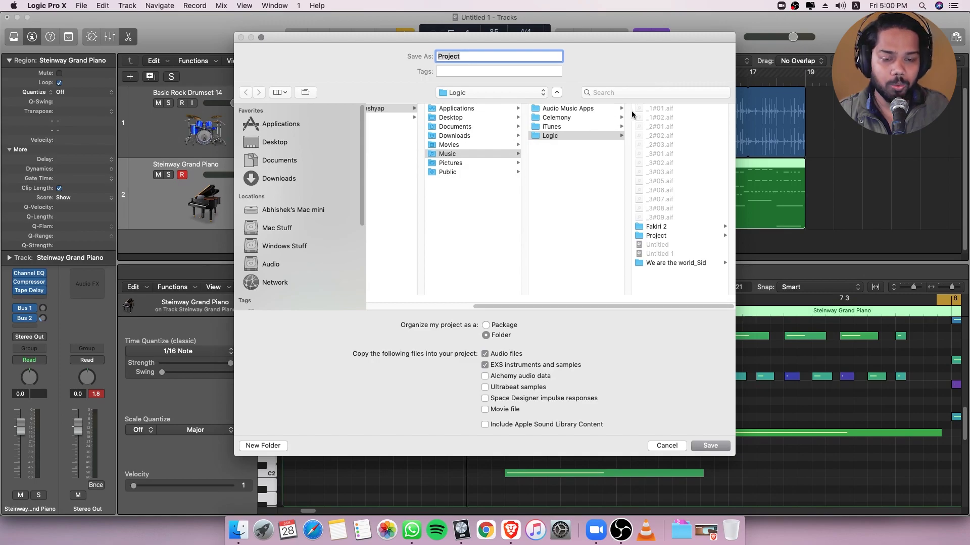
left_click(486, 335)
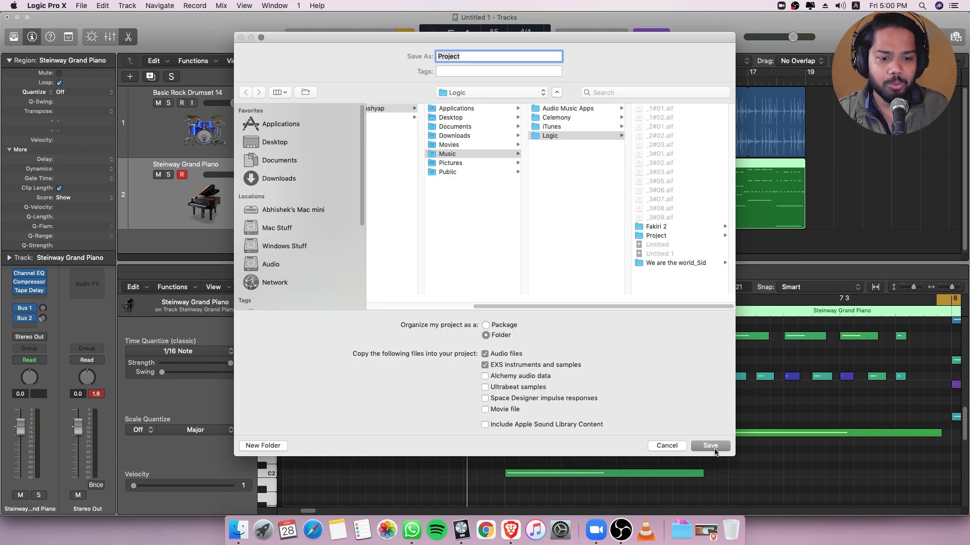
left_click(296, 144)
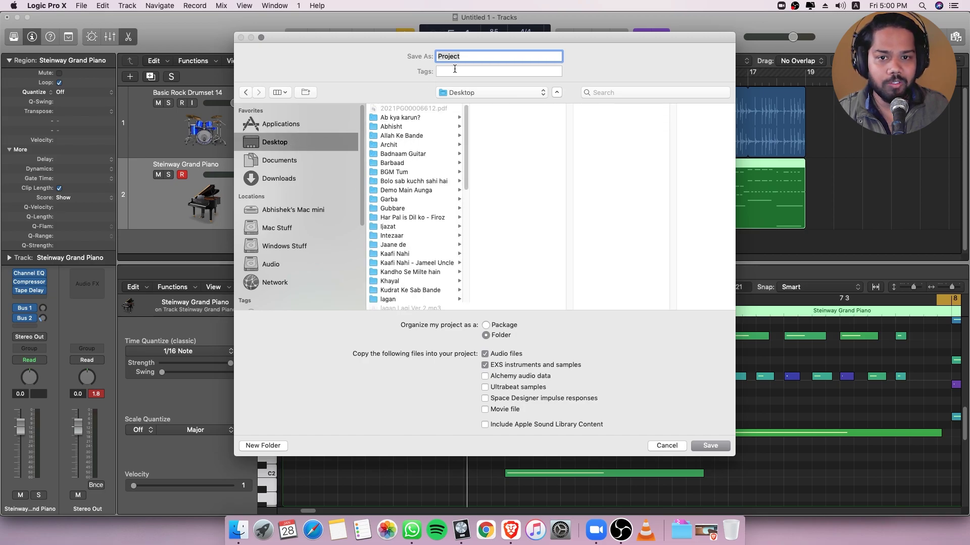
type("XYZ")
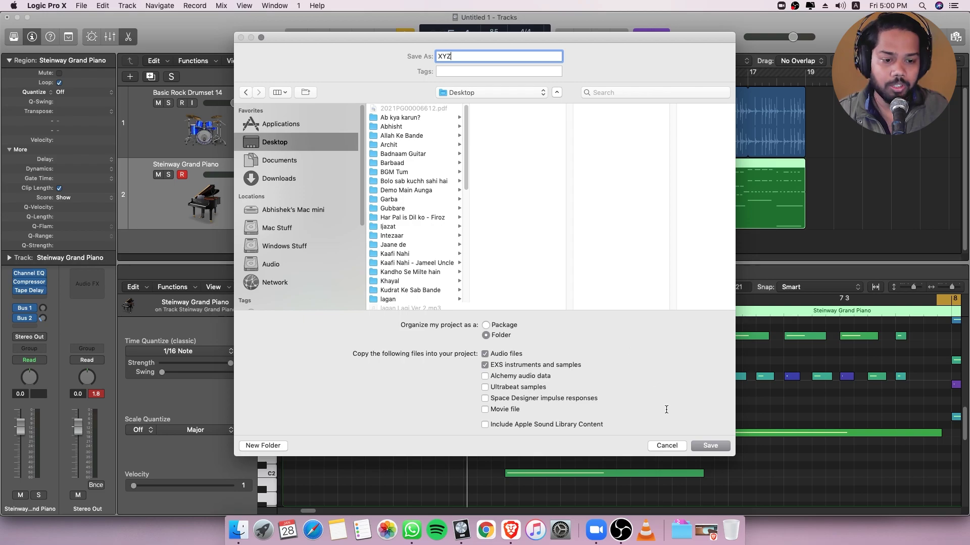
left_click(712, 446)
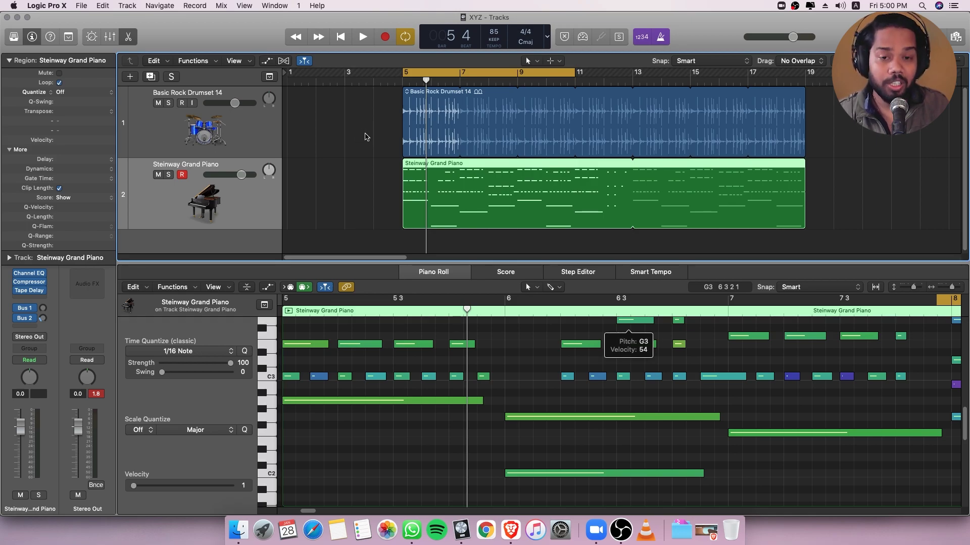
Set the cycle range from bar 4 to bar 19, shrink the Piano Roll editor, and move the playhead to the cycle start
left_click(402, 81)
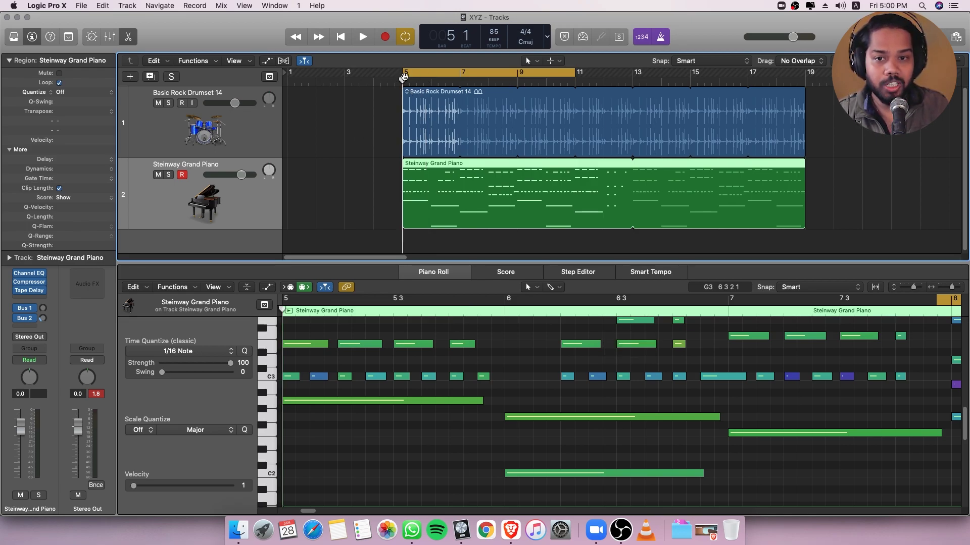
left_click_drag(374, 73, 806, 71)
left_click_drag(638, 263, 638, 373)
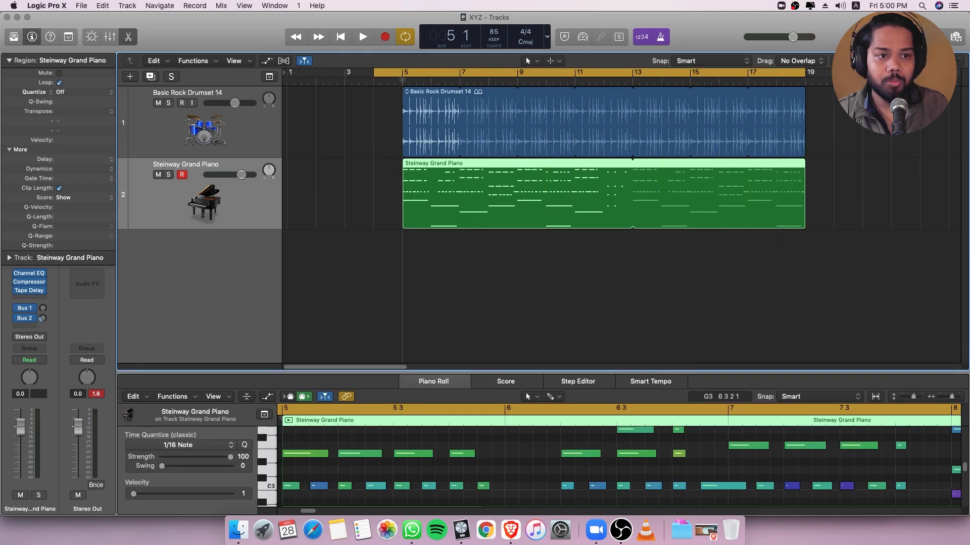
left_click_drag(951, 61, 450, 77)
left_click_drag(943, 61, 951, 60)
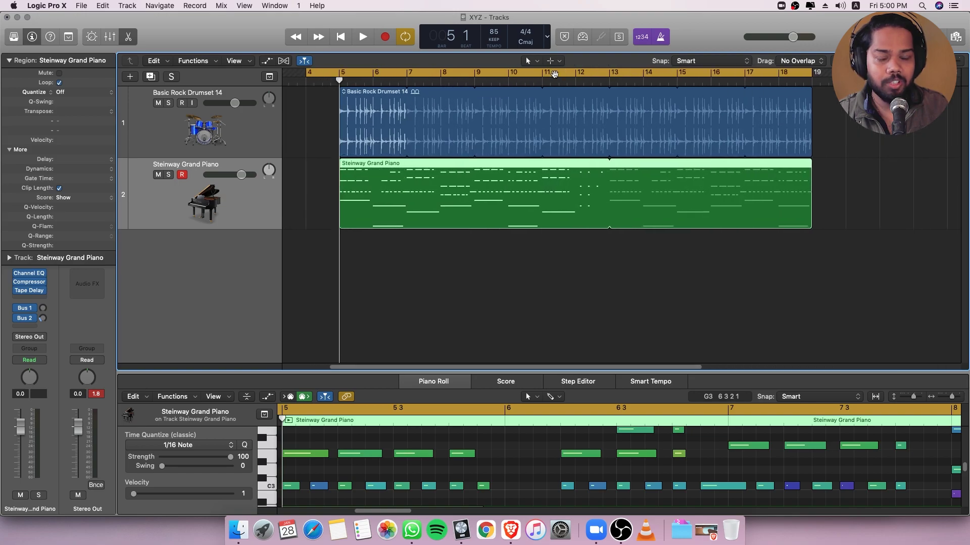
left_click(340, 37)
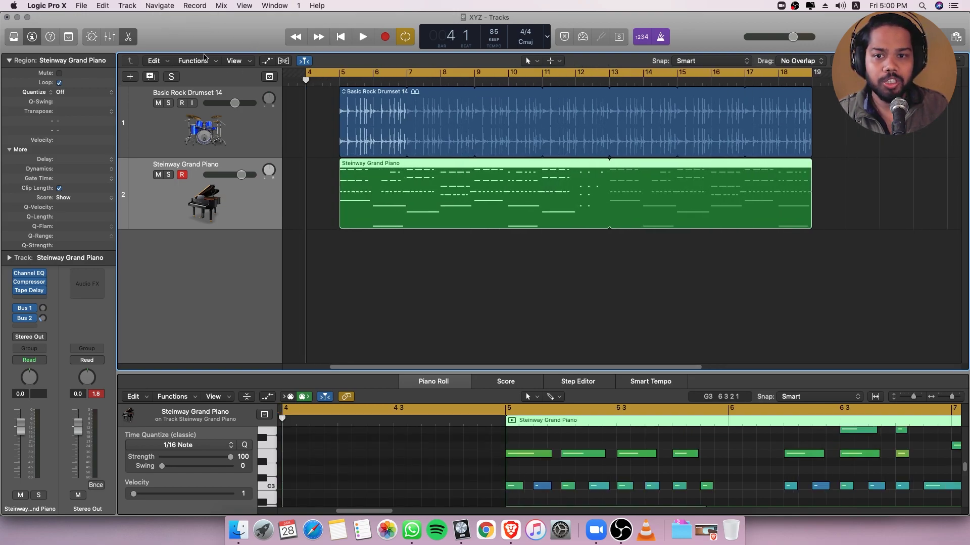
Open the project bounce settings with PCM and MP3 as destinations and keep the MP3 mono bit rate at 320 kbps
left_click(82, 6)
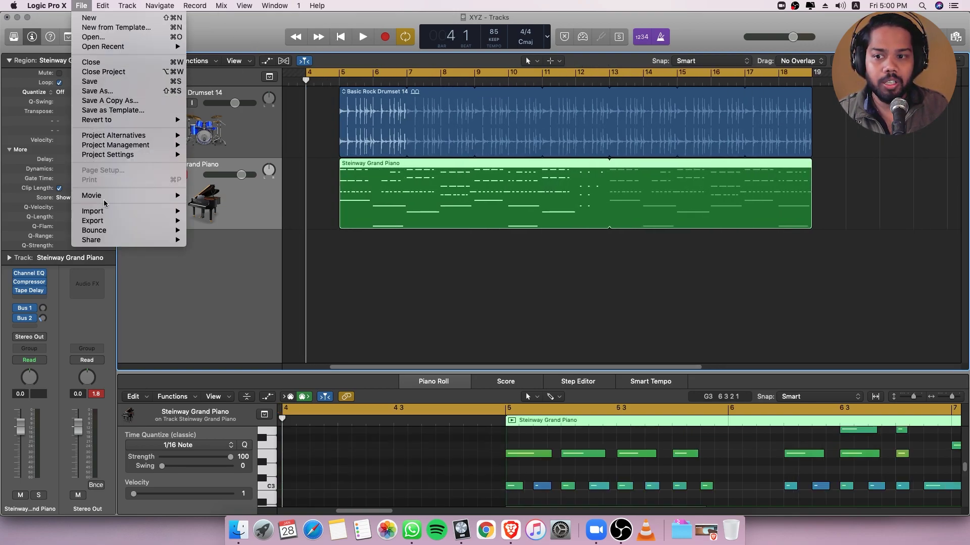
mouse_move(110, 229)
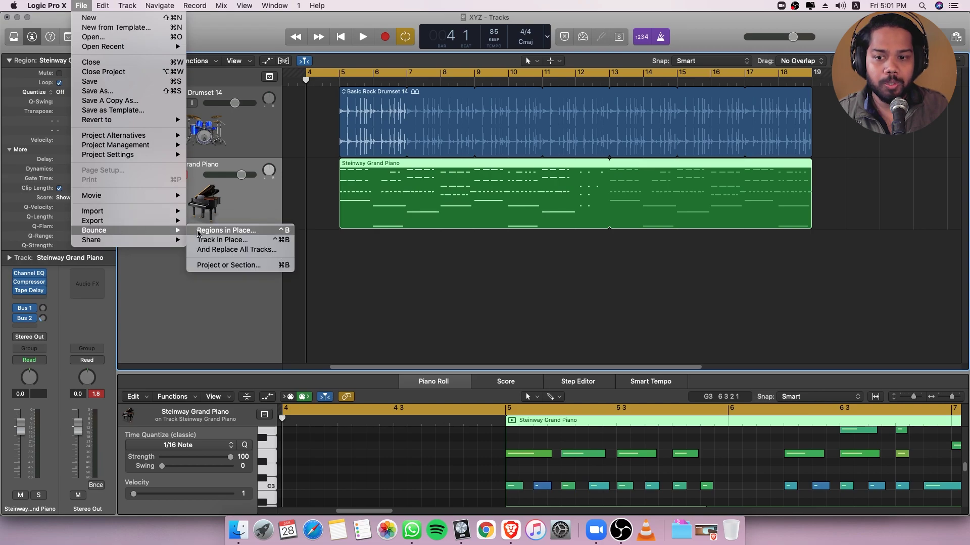
left_click(211, 266)
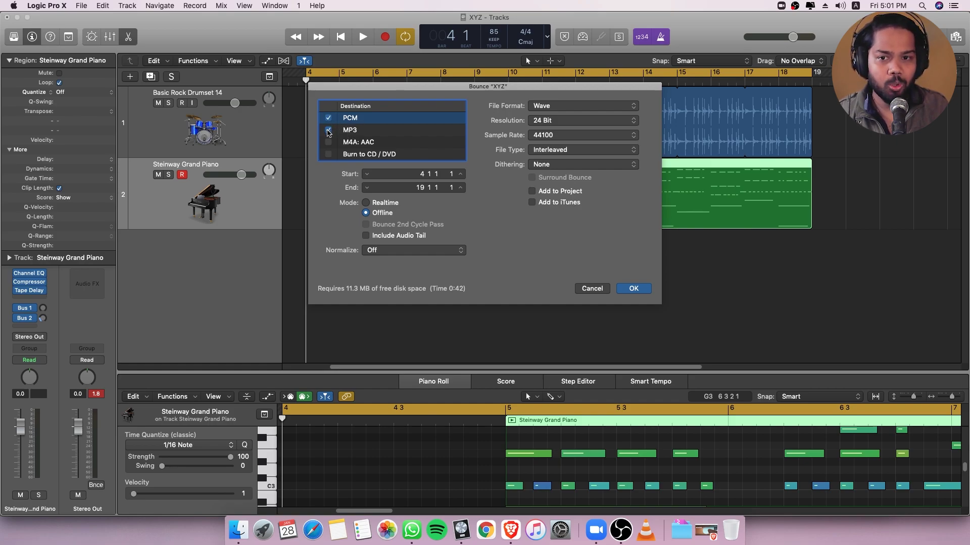
left_click(357, 131)
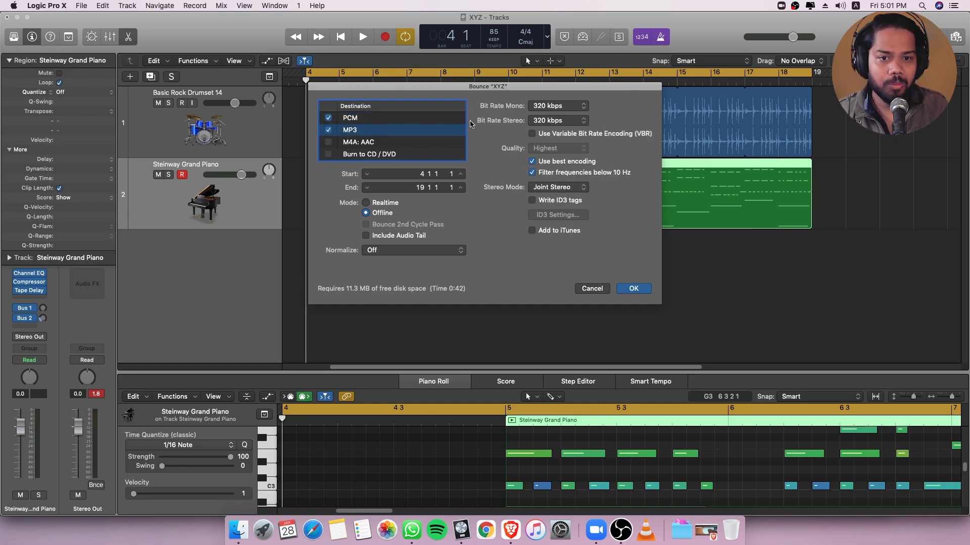
left_click(556, 105)
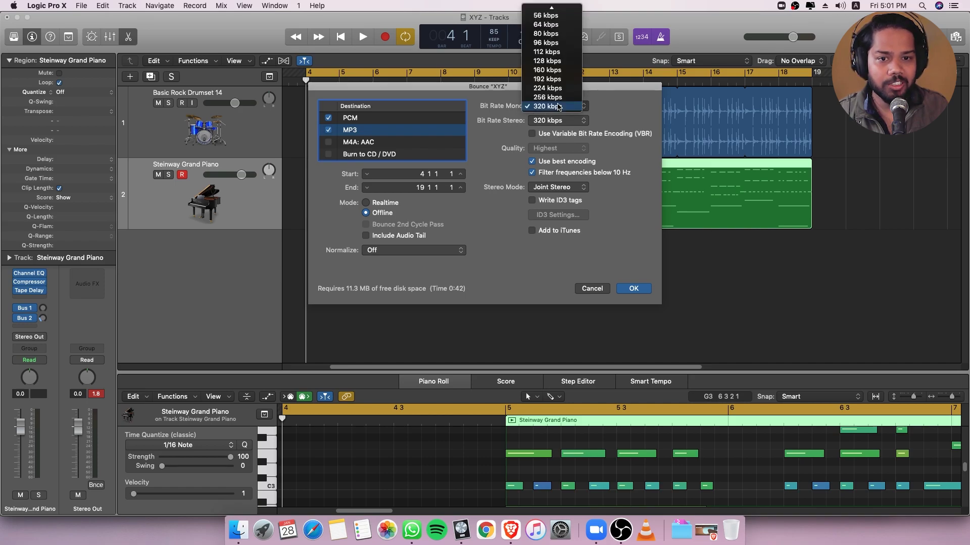
left_click(618, 105)
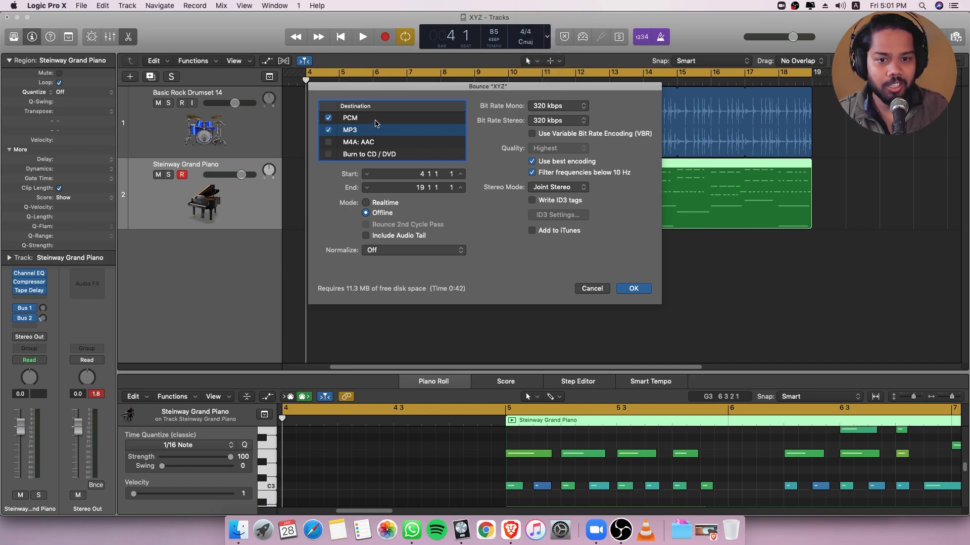
Bounce the project offline as a 24 Bit, 44100 Wave file and an MP3, named XYZ, into the Bounces folder
left_click(376, 122)
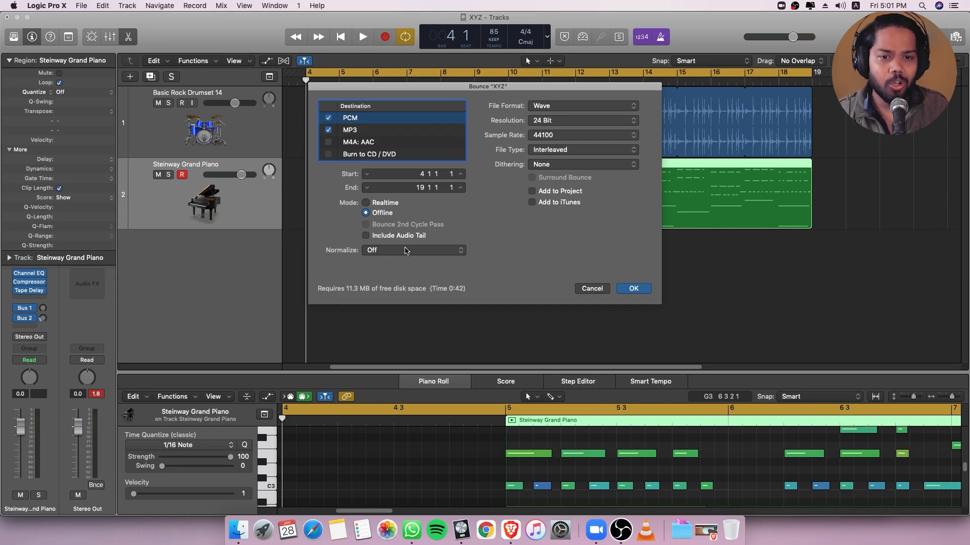
left_click(635, 290)
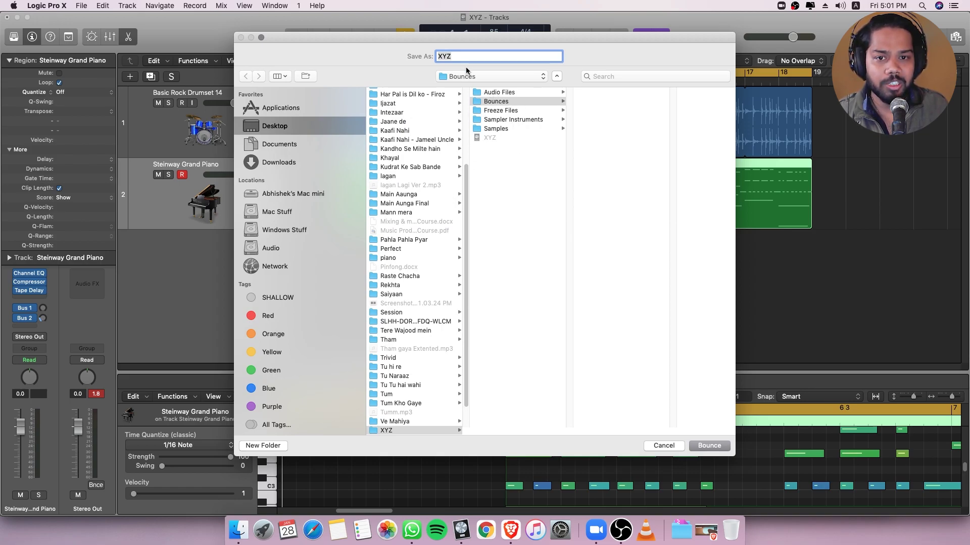
left_click(708, 446)
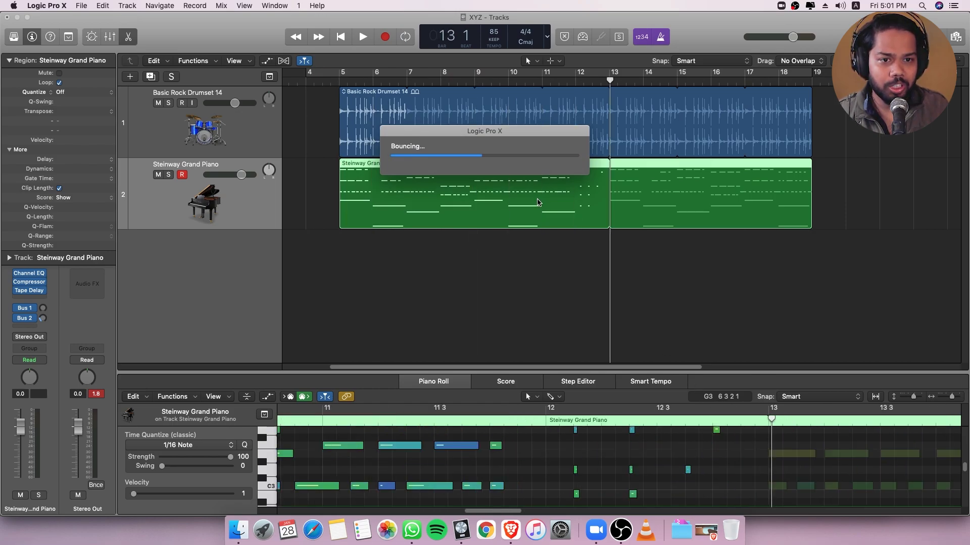
Switch to Finder and open the Bounces folder inside the XYZ project folder on the Desktop
left_click(238, 526)
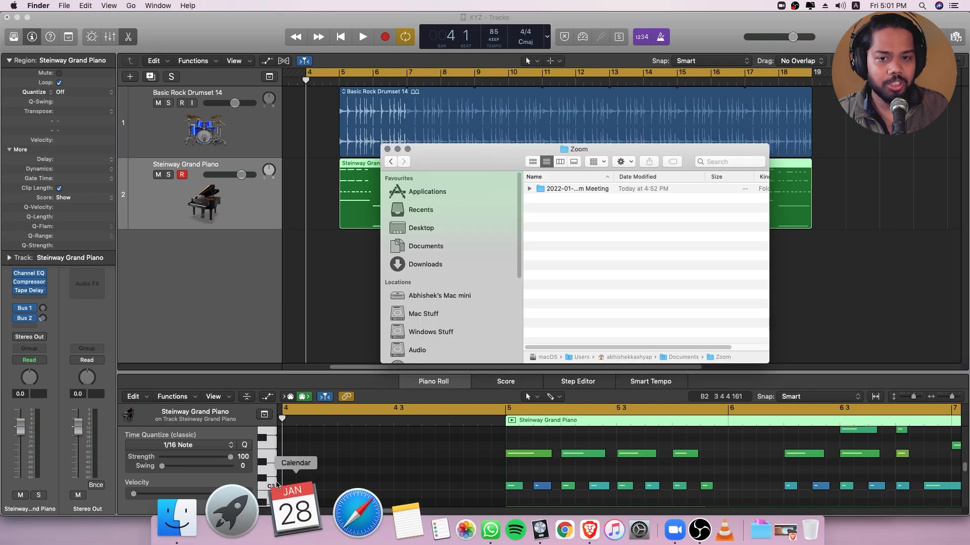
left_click(422, 228)
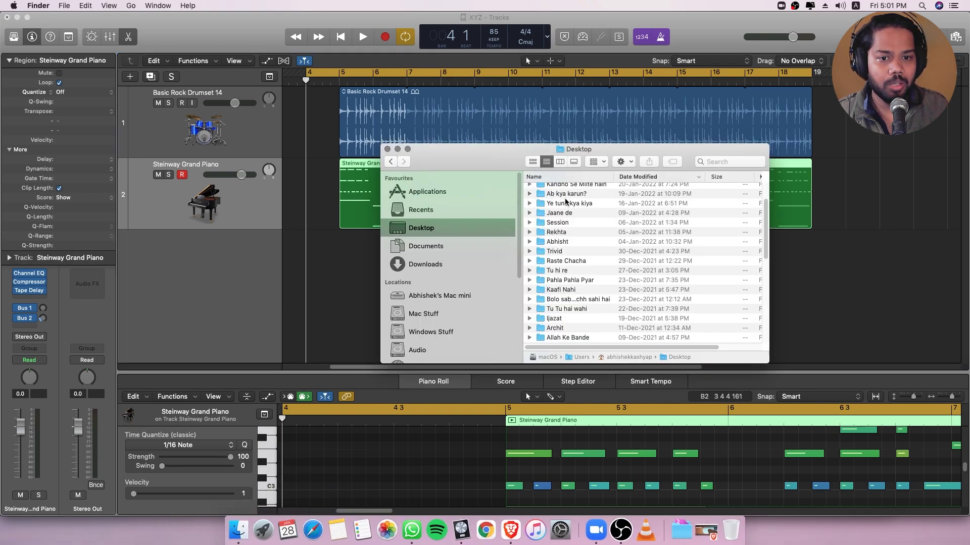
scroll(566, 202, "up", 5)
double_click(563, 190)
double_click(561, 199)
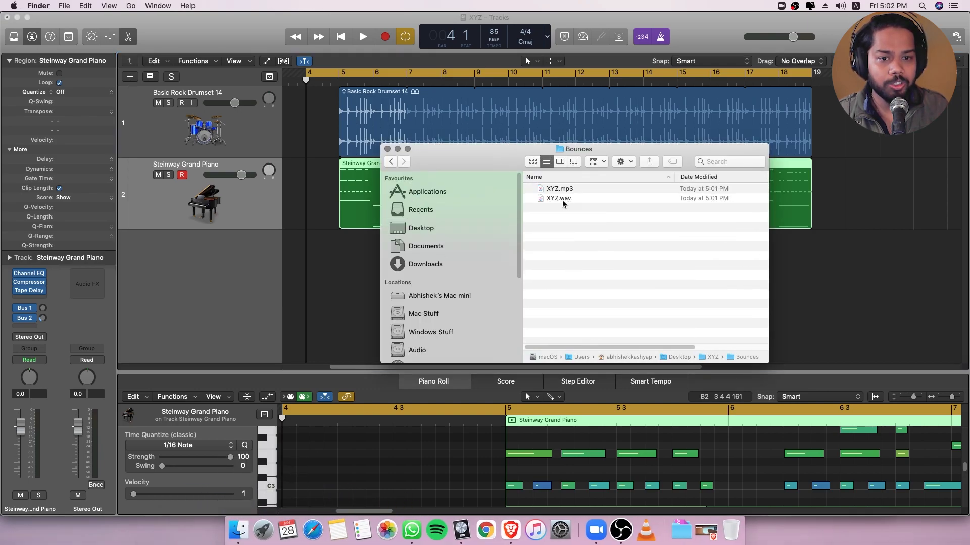
Play the bounced XYZ.mp3 in iTunes, pause it, and return to Logic Pro X
double_click(559, 188)
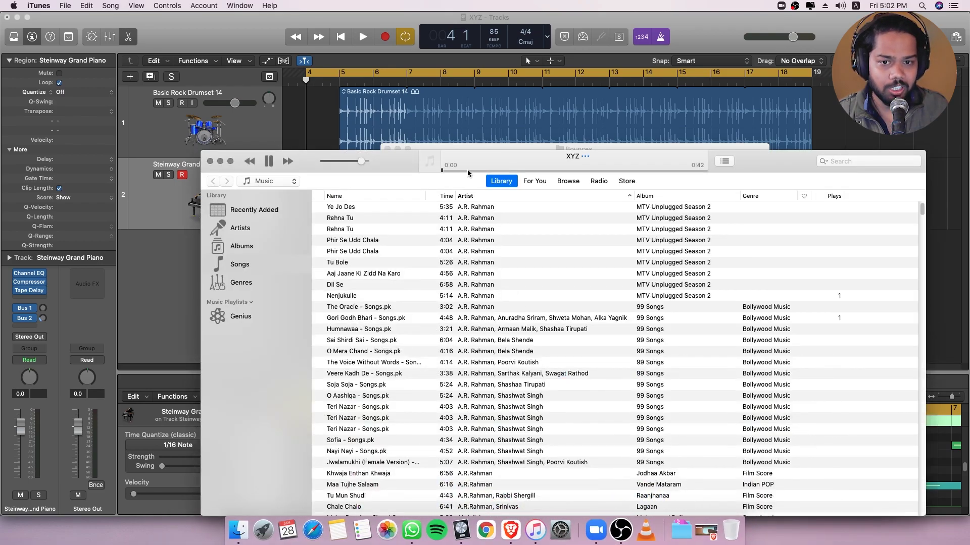
left_click(268, 161)
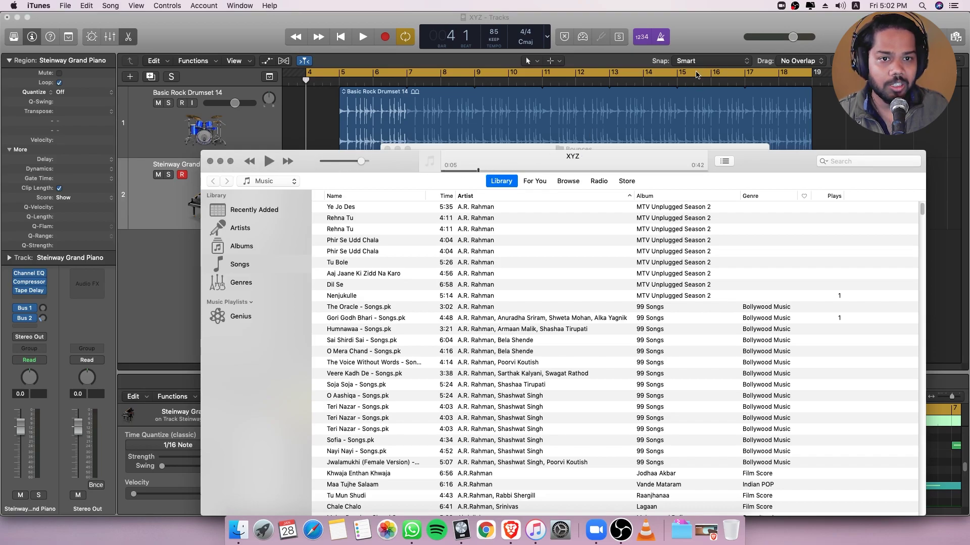
left_click(689, 32)
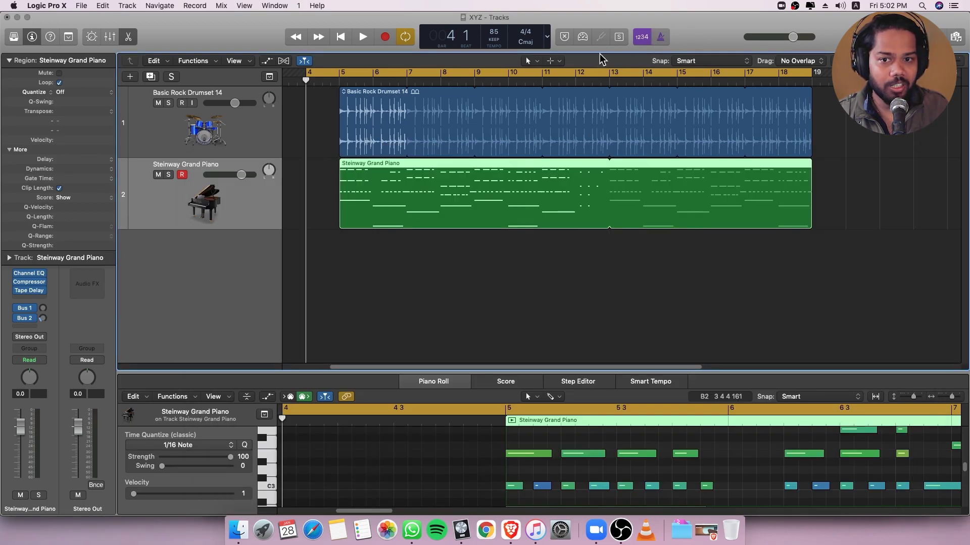
Bounce the project offline again as a 24 Bit, 44100 Wave file and an MP3 named XYZ, replacing the existing files in the Bounces folder
left_click(81, 6)
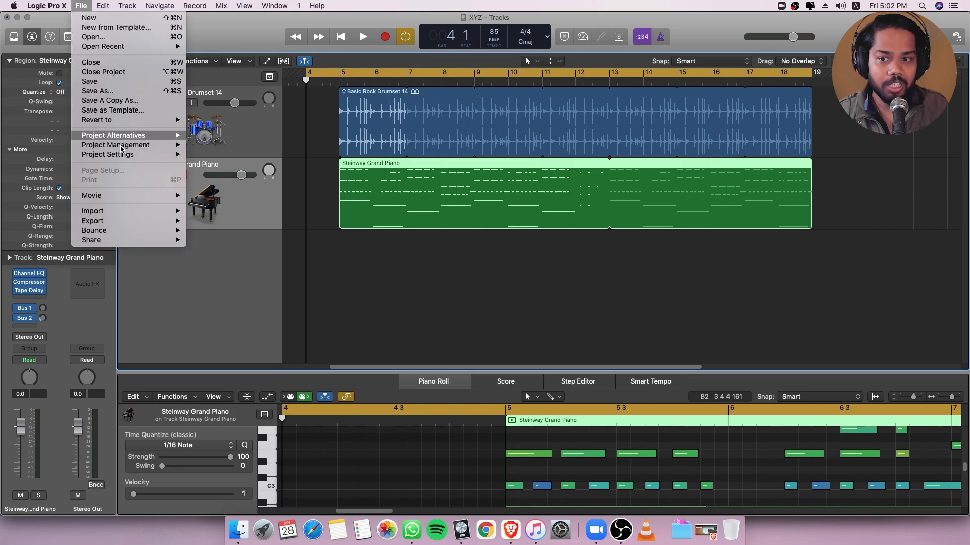
mouse_move(151, 230)
left_click(246, 267)
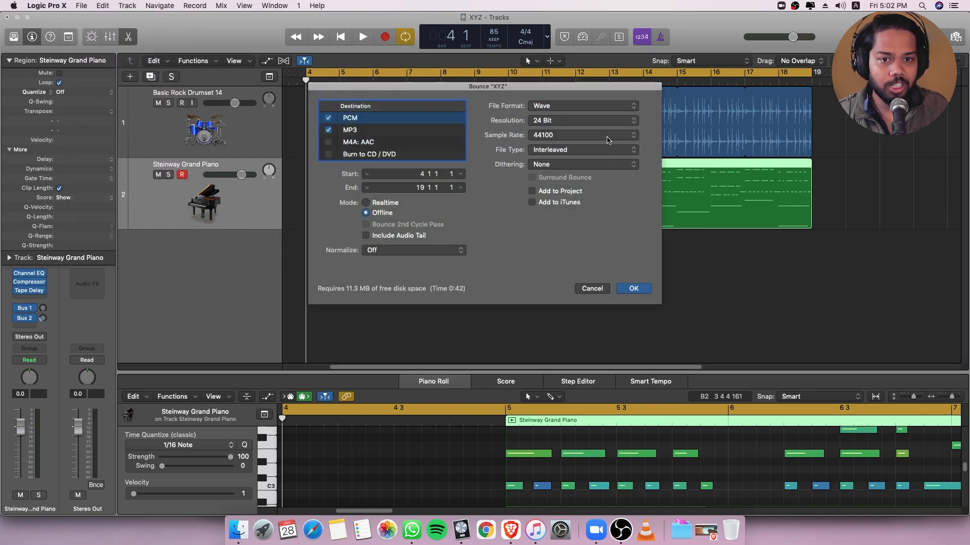
left_click(633, 289)
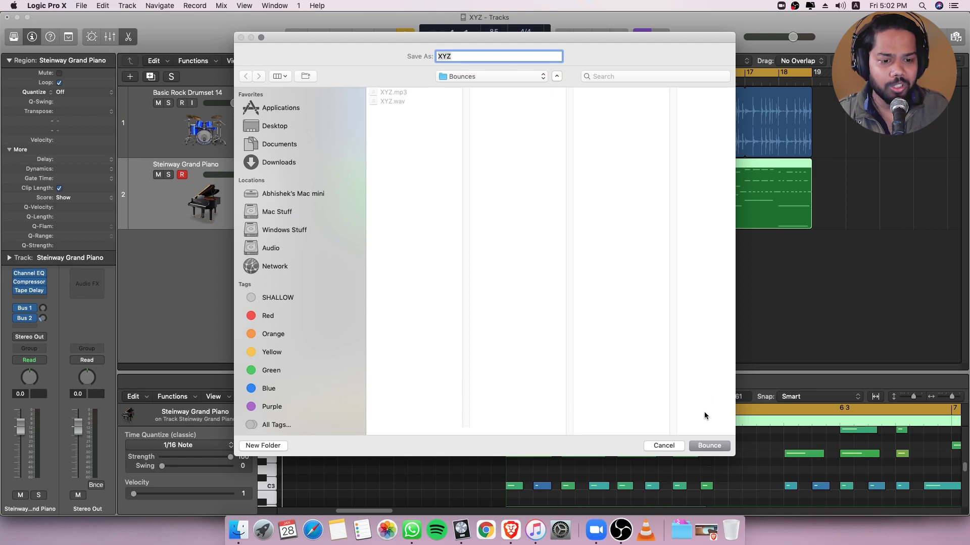
left_click(701, 447)
left_click(558, 180)
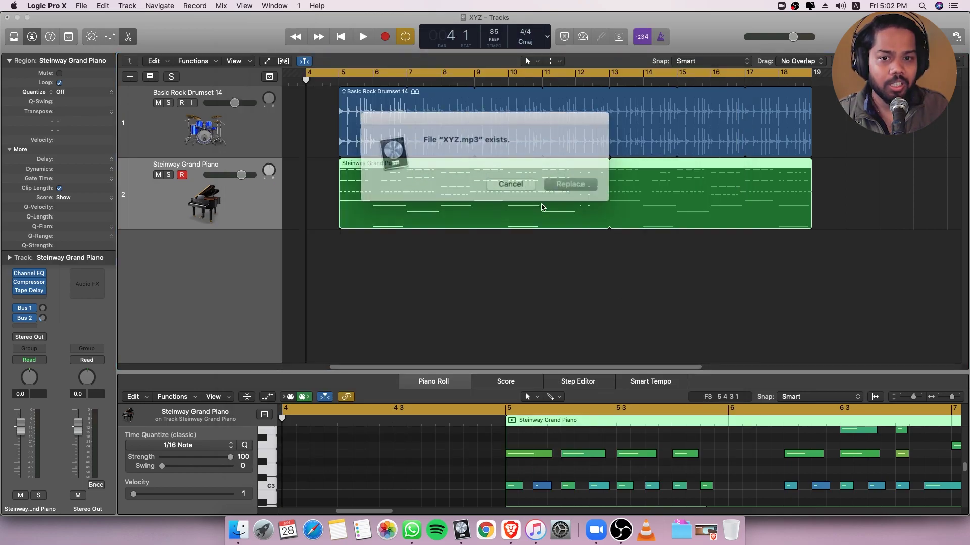
left_click(560, 182)
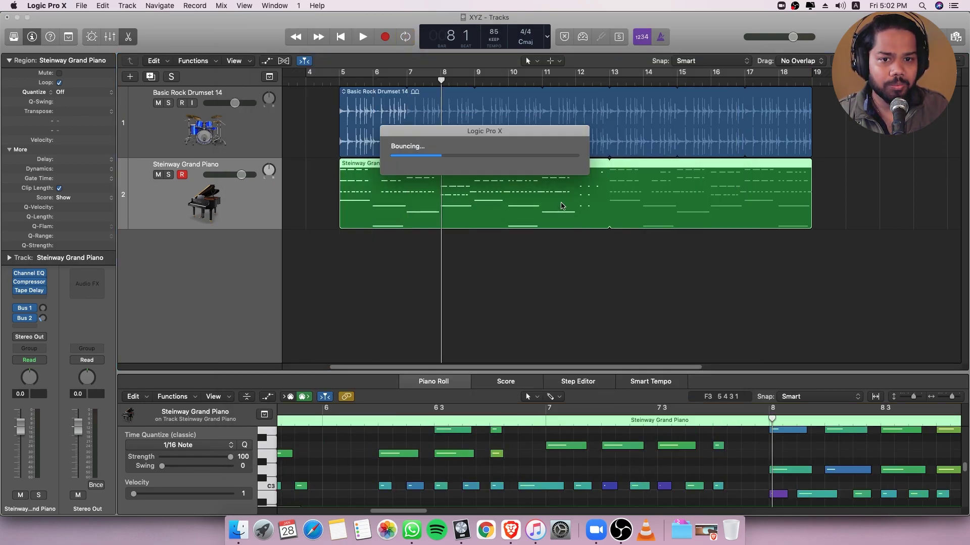
Duplicate the Steinway Grand Piano track to add an empty third track with the same instrument
left_click(332, 271)
left_click(256, 202)
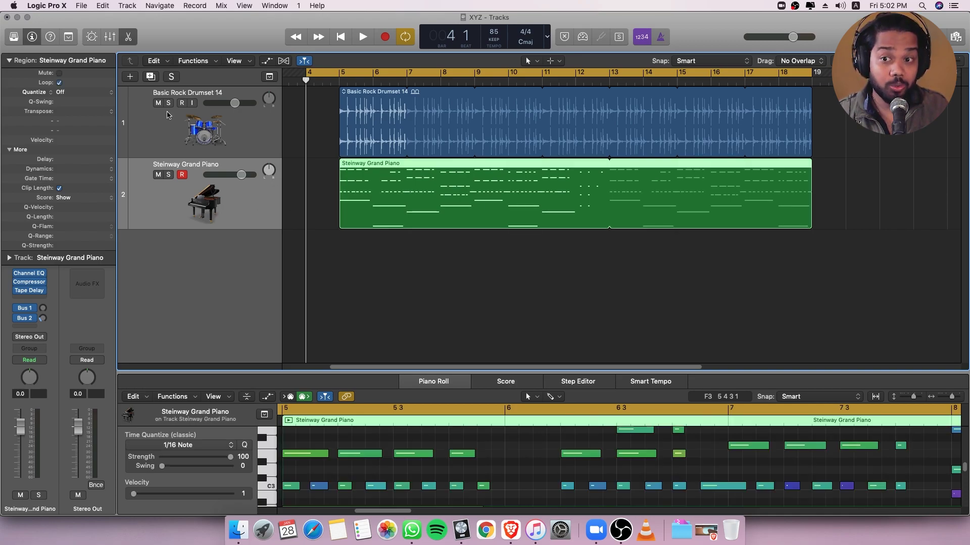
left_click(150, 76)
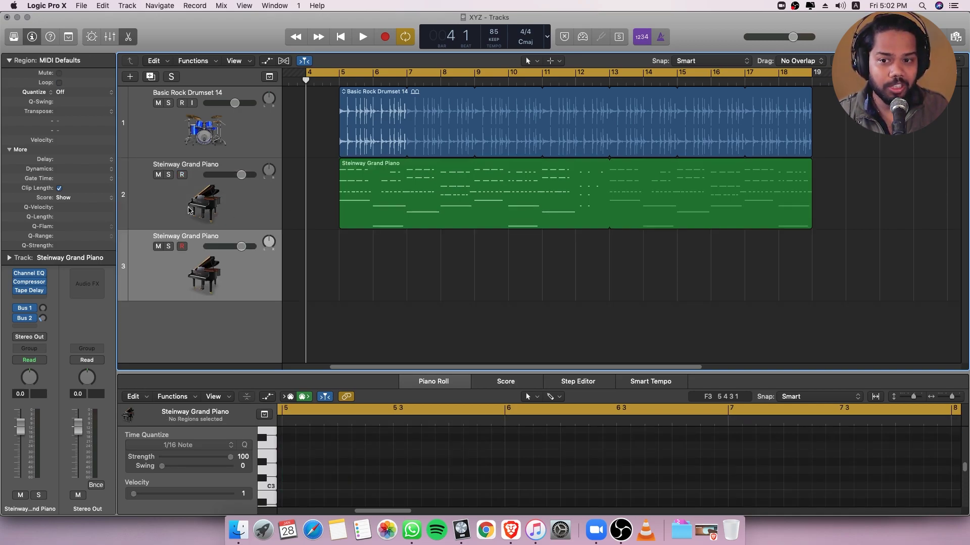